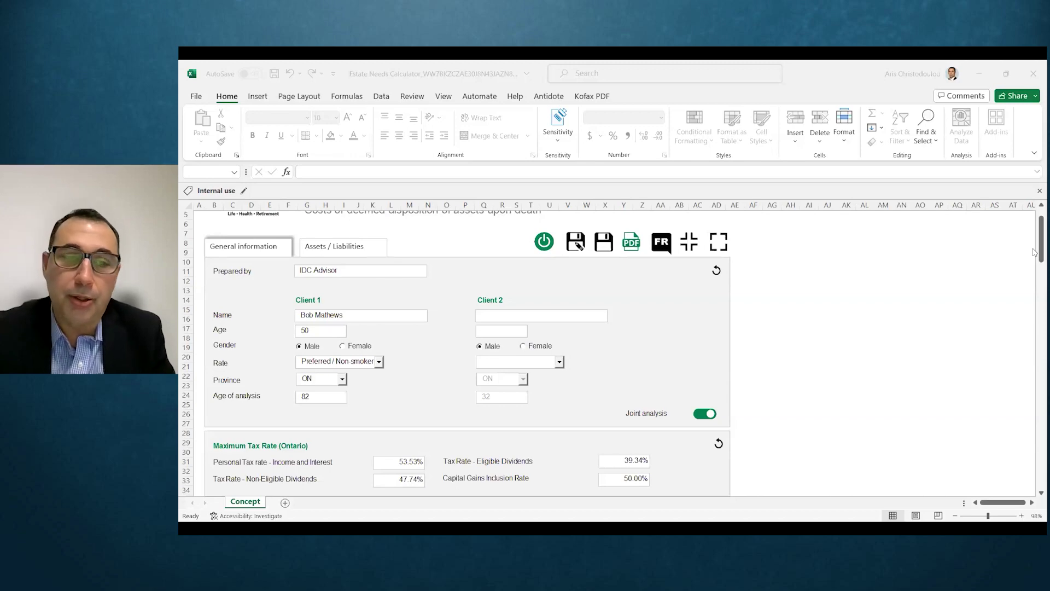
Step: Mark Client 2 as female and enter her first and last name
{"action": "left_click", "coordinate": [1035, 255]}
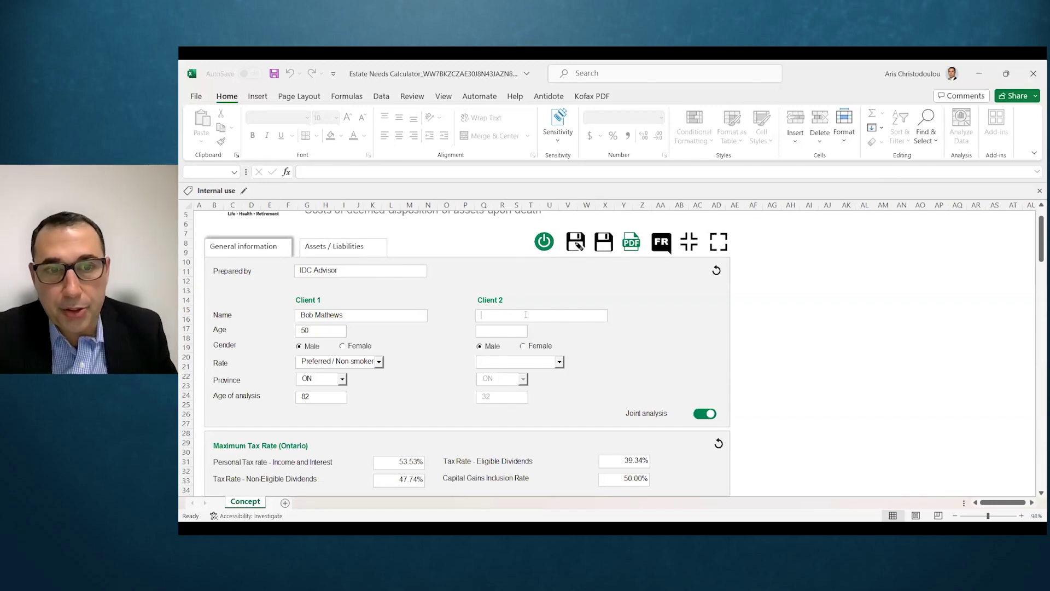
{"action": "left_click", "coordinate": [524, 345]}
{"action": "left_click", "coordinate": [528, 321]}
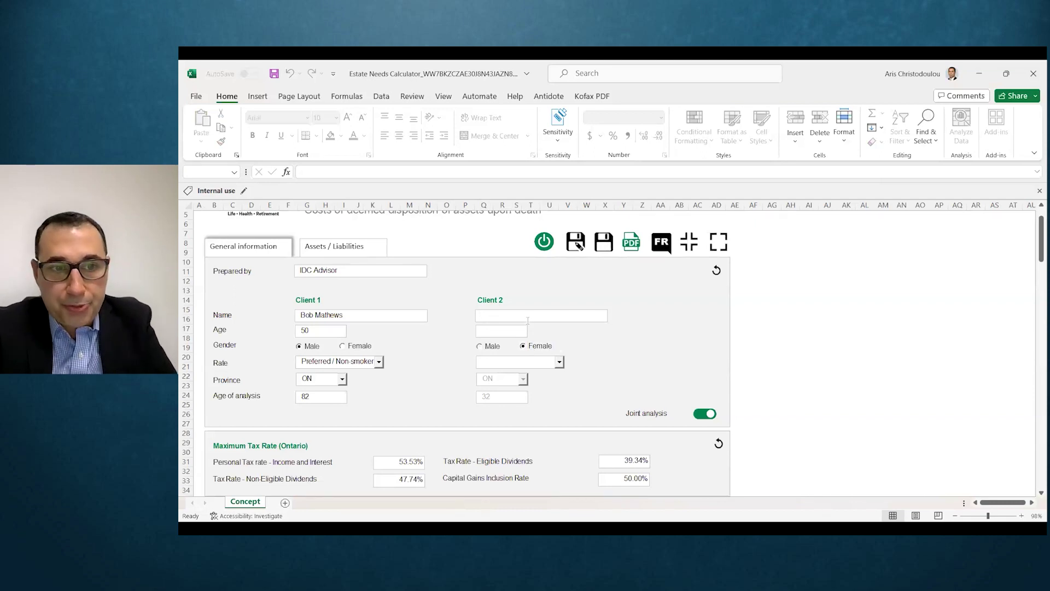
{"action": "key", "text": "Tab"}
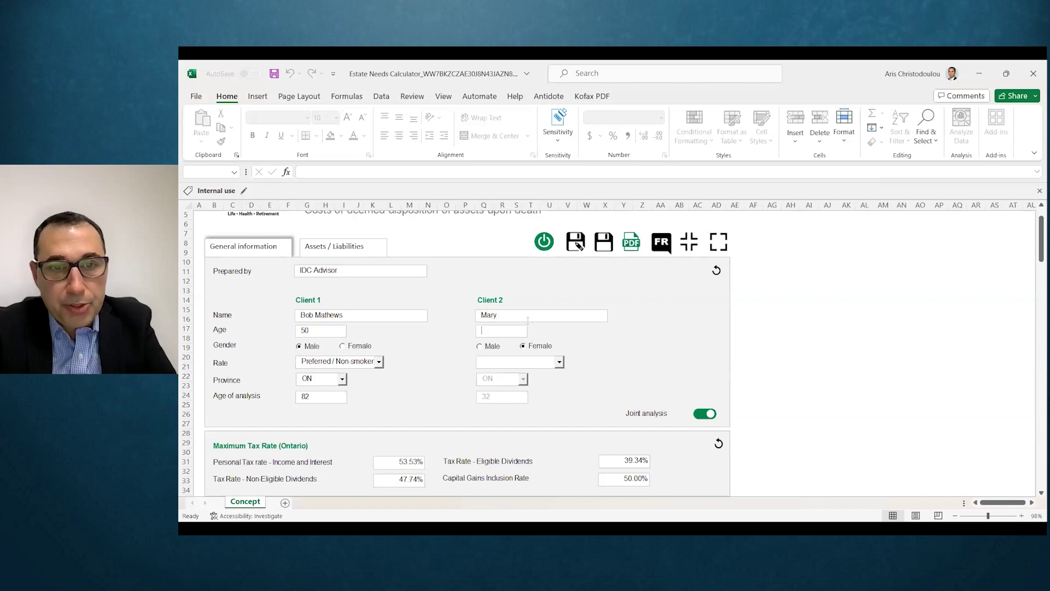
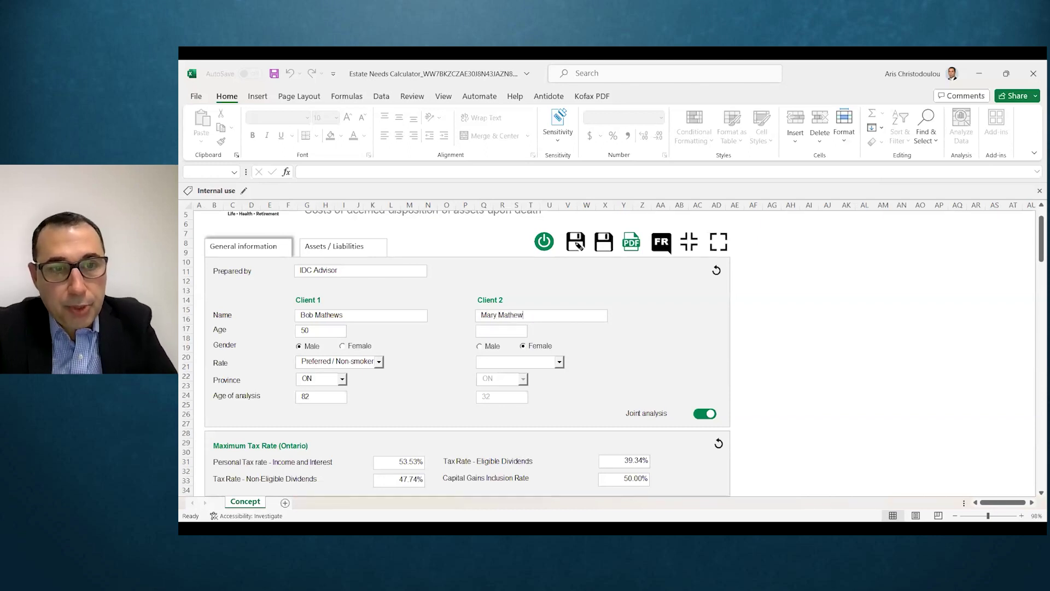
Step: Set Client 2's age to 47 and her rate to Regular / Smoker
{"action": "left_click", "coordinate": [486, 331]}
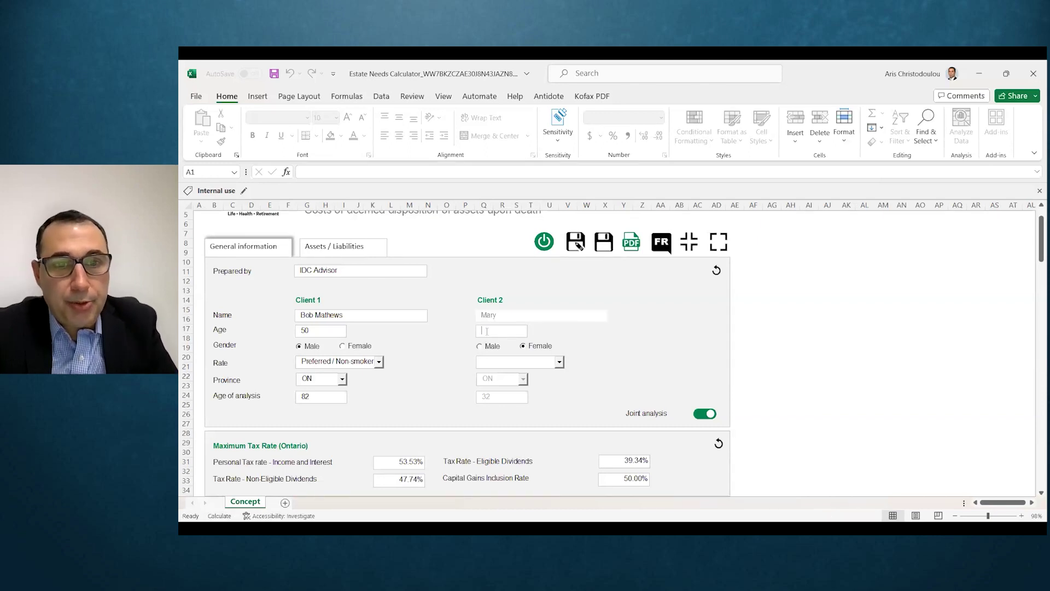
{"action": "type", "text": "47"}
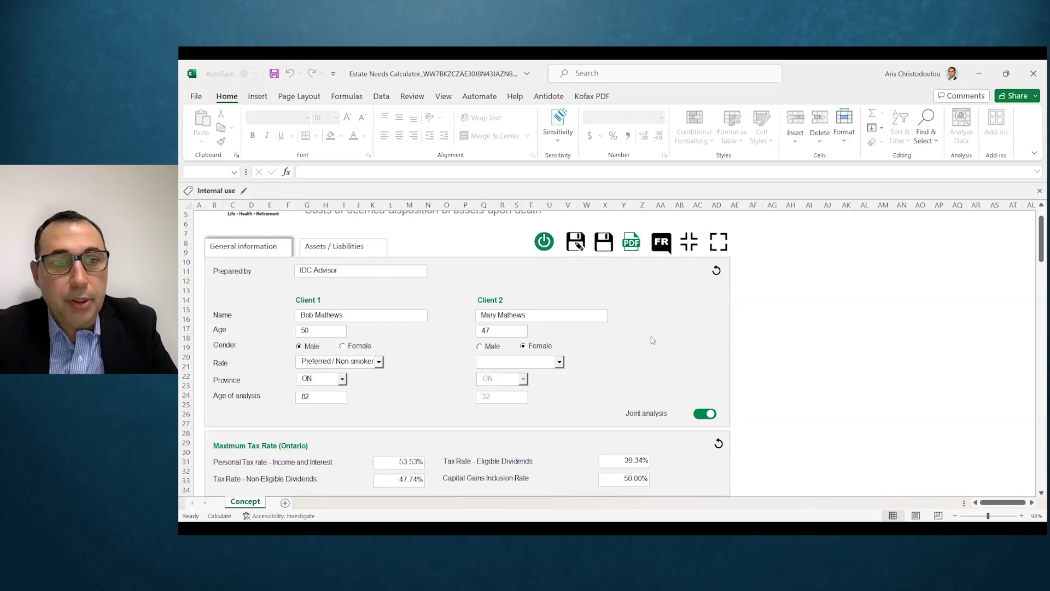
{"action": "left_click", "coordinate": [547, 364]}
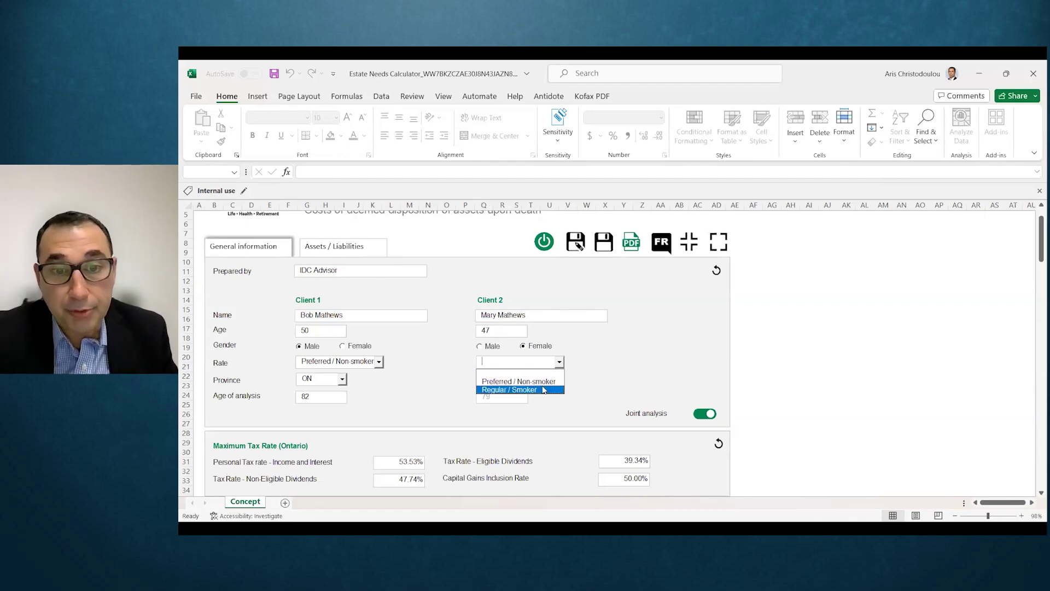
{"action": "left_click", "coordinate": [544, 390]}
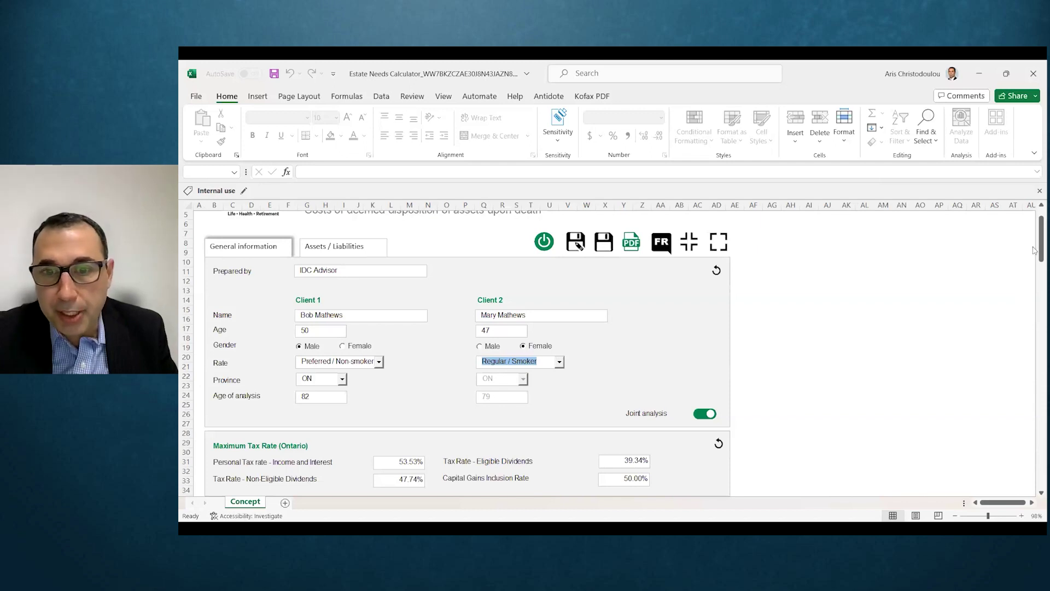
{"action": "scroll", "coordinate": [1034, 251], "scroll_direction": "down", "scroll_amount": 5}
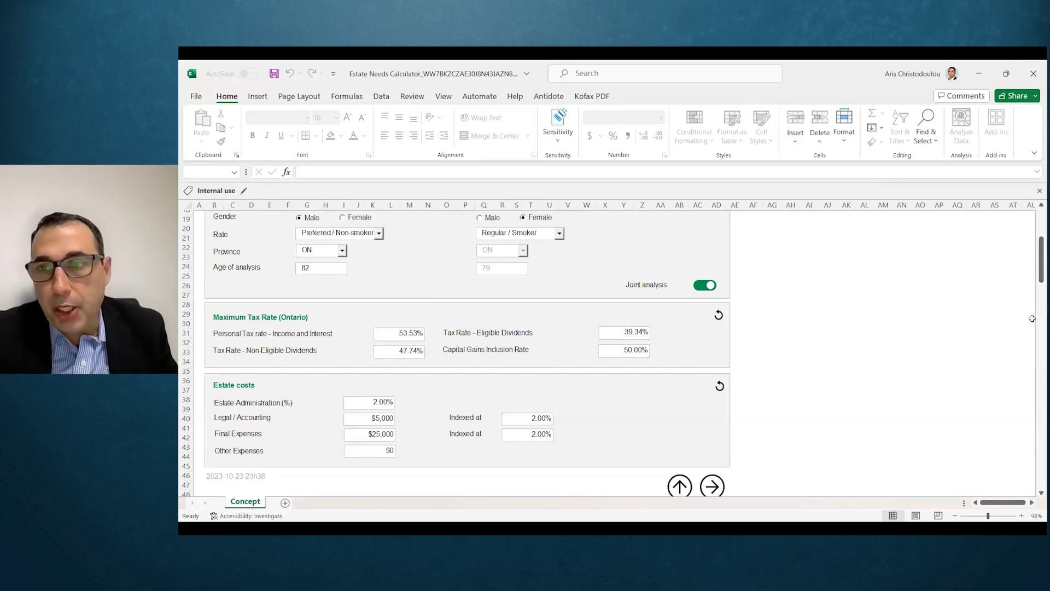
{"action": "left_click_drag", "start_coordinate": [1034, 267], "coordinate": [1034, 274]}
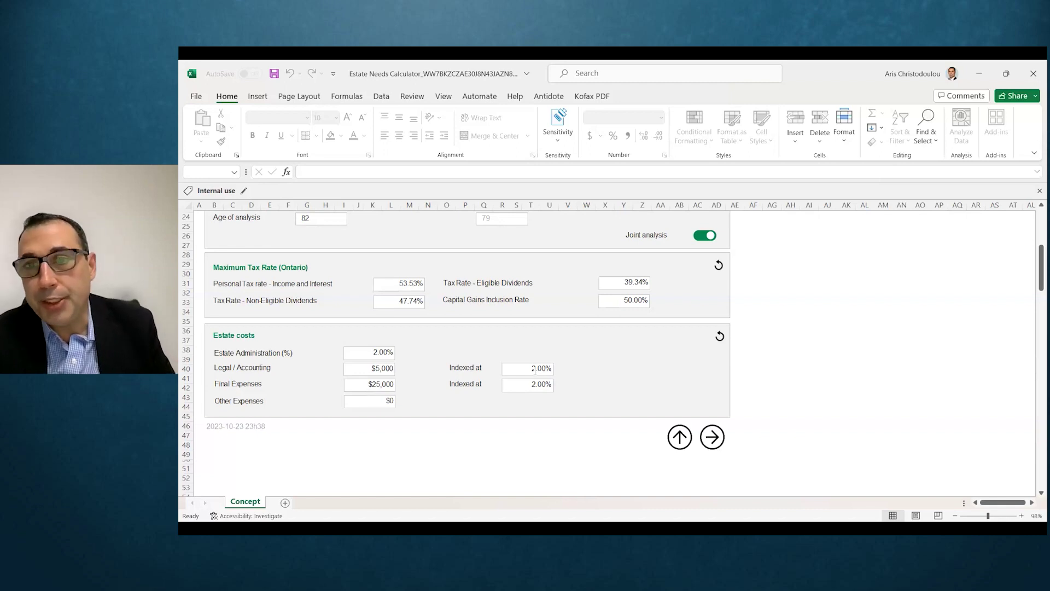
{"action": "left_click", "coordinate": [535, 369]}
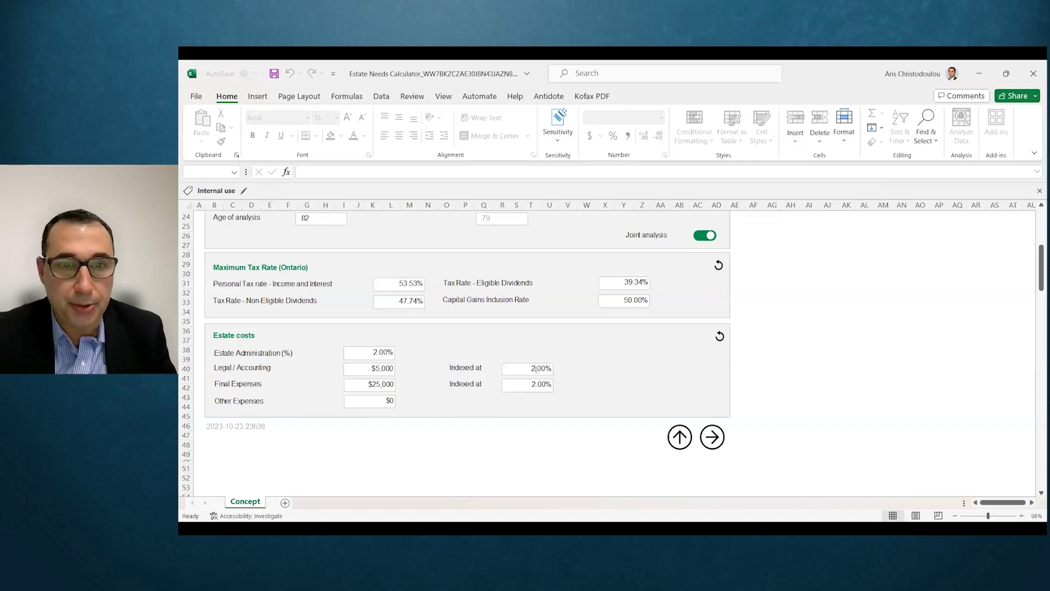
{"action": "left_click", "coordinate": [1039, 285]}
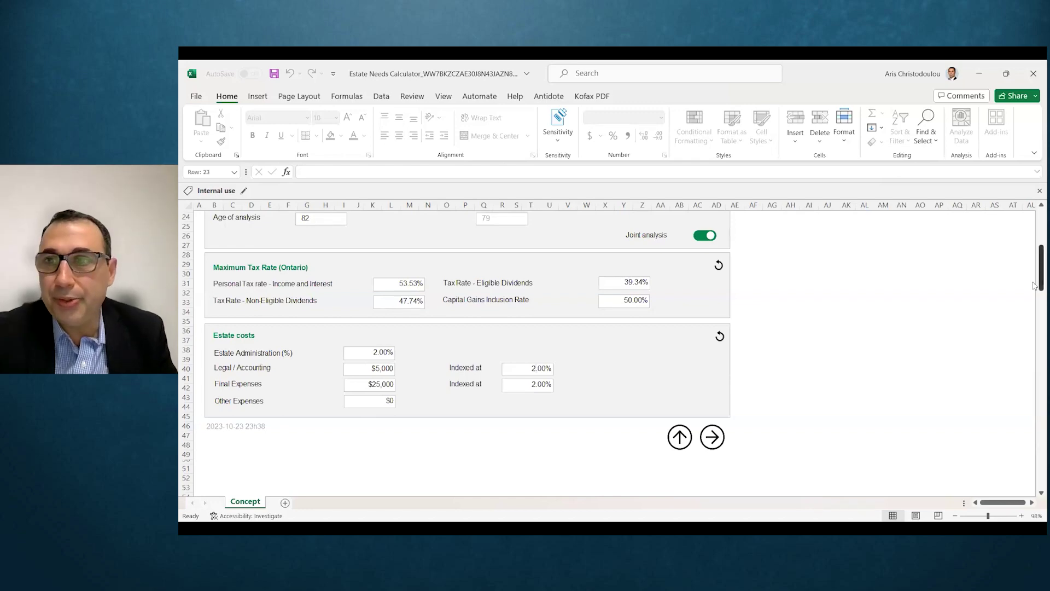
{"action": "left_click_drag", "start_coordinate": [1035, 284], "coordinate": [1035, 261]}
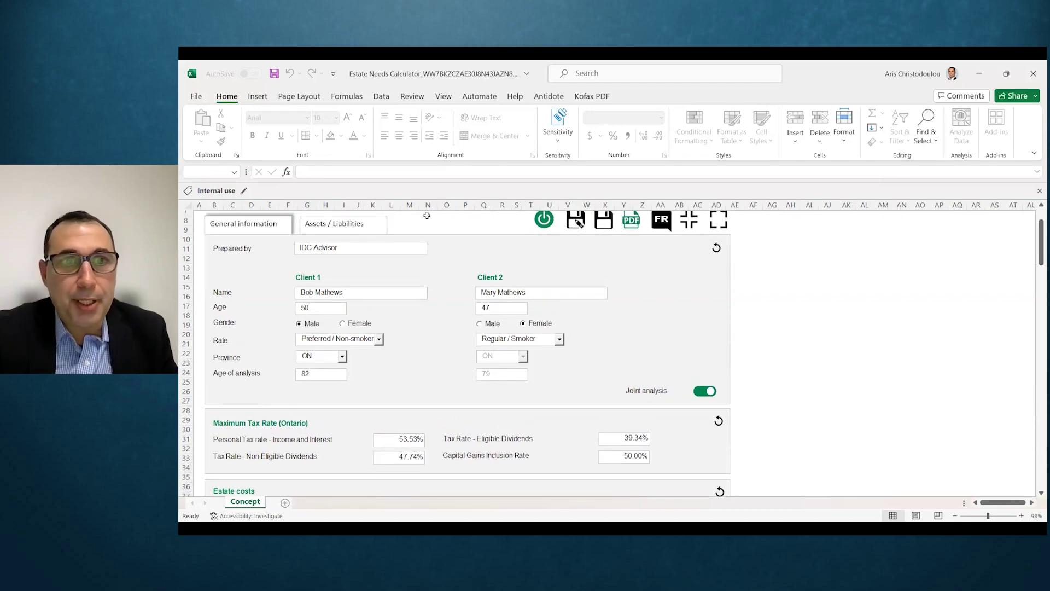
Step: Save the TD Bank RSP asset from the Assets / Liabilities page
{"action": "left_click", "coordinate": [351, 227]}
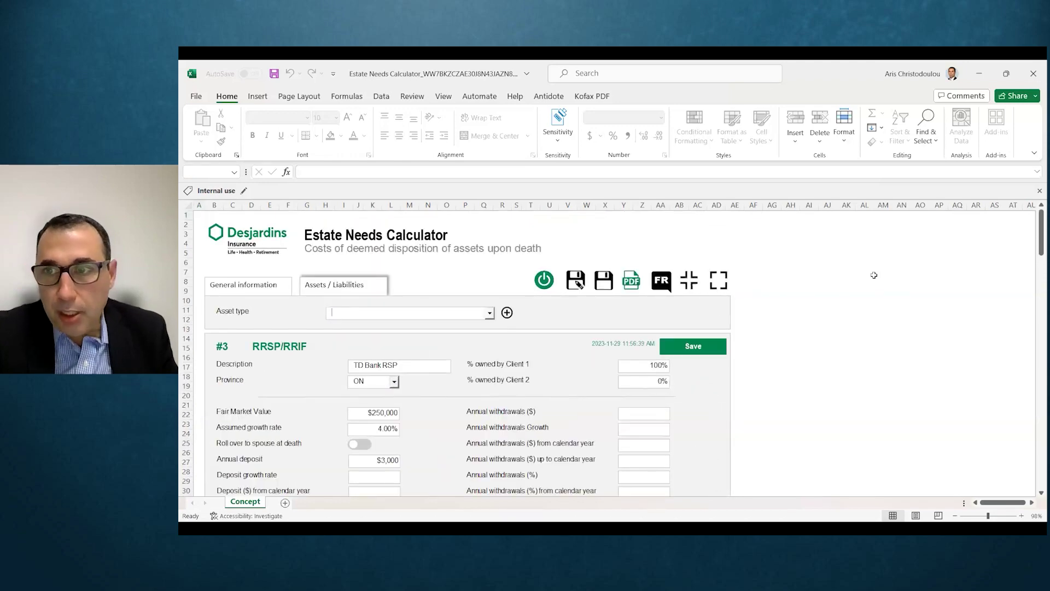
{"action": "left_click_drag", "start_coordinate": [1034, 247], "coordinate": [1034, 256]}
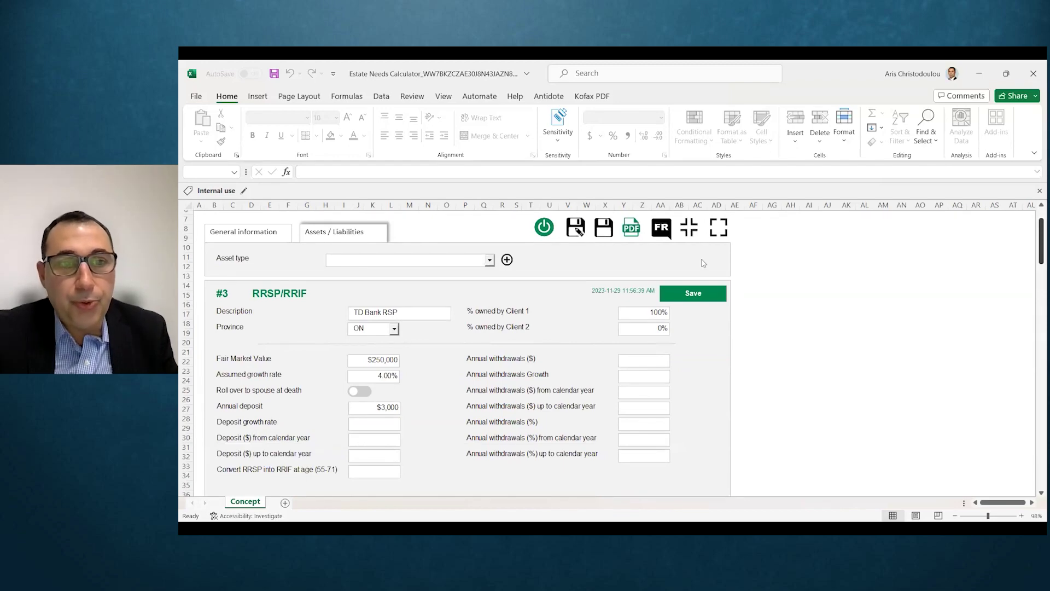
{"action": "left_click", "coordinate": [479, 267]}
{"action": "left_click", "coordinate": [480, 244]}
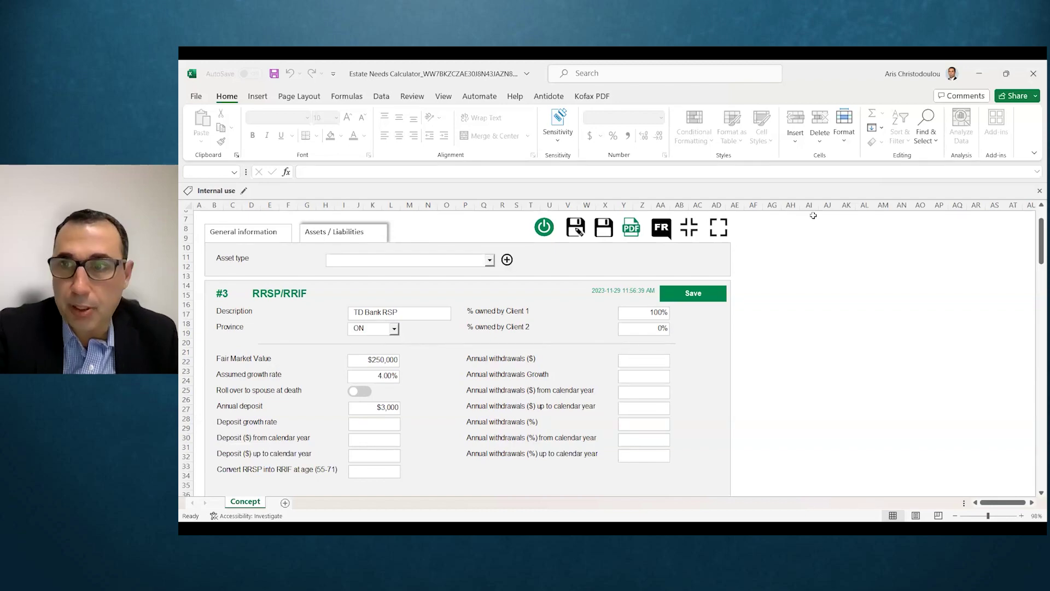
{"action": "mouse_move", "coordinate": [1034, 254]}
{"action": "left_mouse_down"}
{"action": "mouse_move", "coordinate": [1035, 264]}
{"action": "mouse_move", "coordinate": [1035, 254]}
{"action": "left_mouse_up"}
{"action": "left_click", "coordinate": [688, 274]}
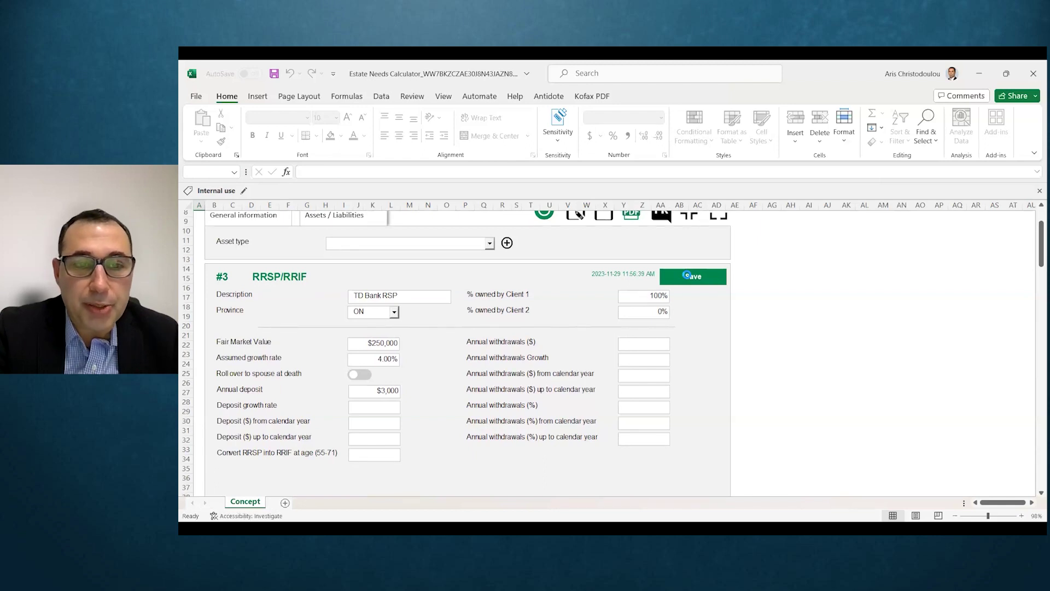
Step: Select the House in Toronto asset in the asset list
{"action": "left_click", "coordinate": [476, 244]}
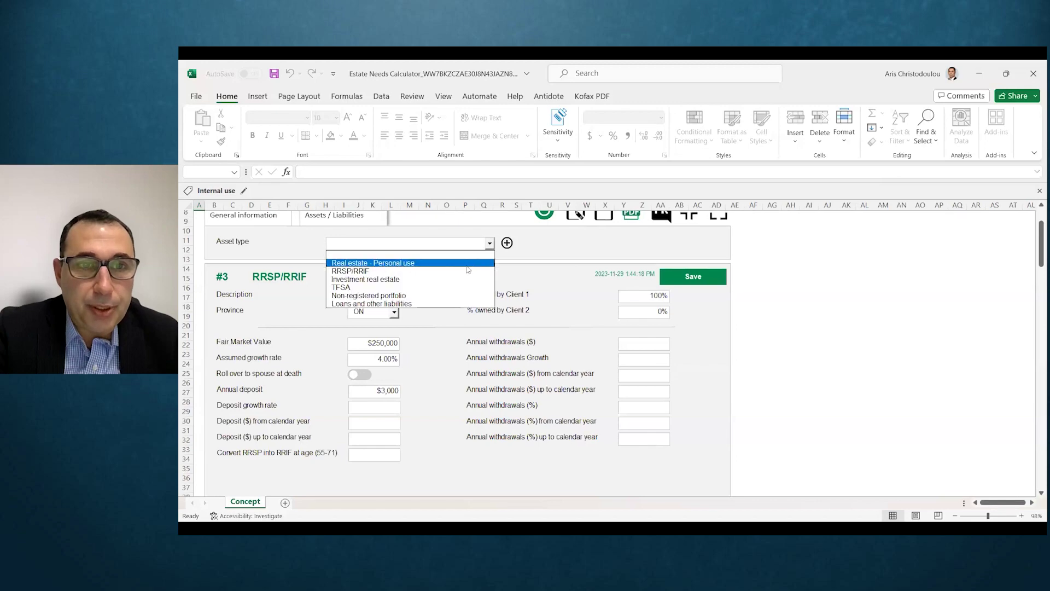
{"action": "left_click_drag", "start_coordinate": [1036, 260], "coordinate": [1035, 304]}
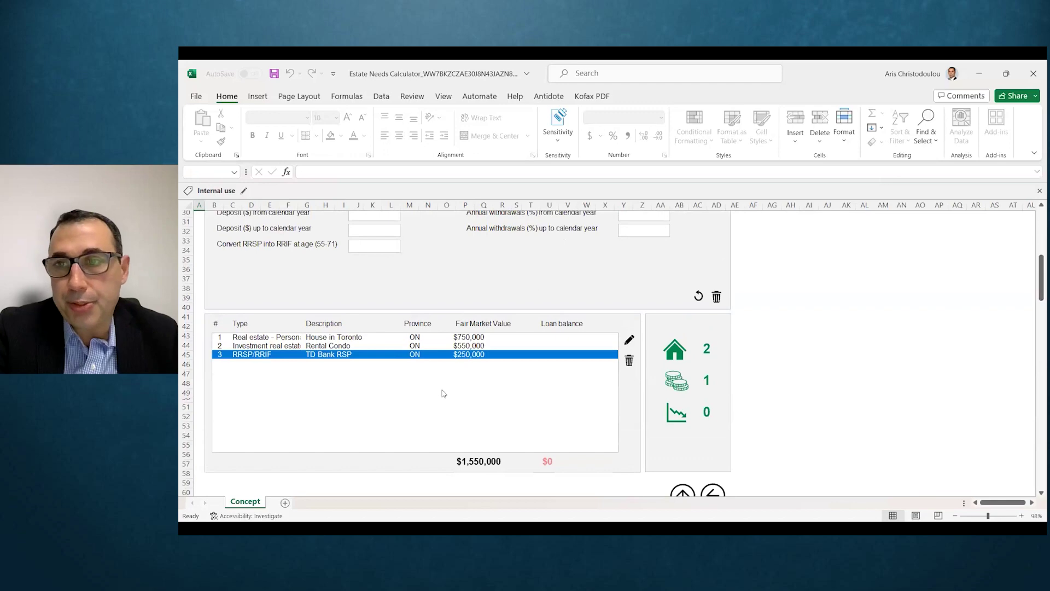
{"action": "left_click", "coordinate": [388, 342]}
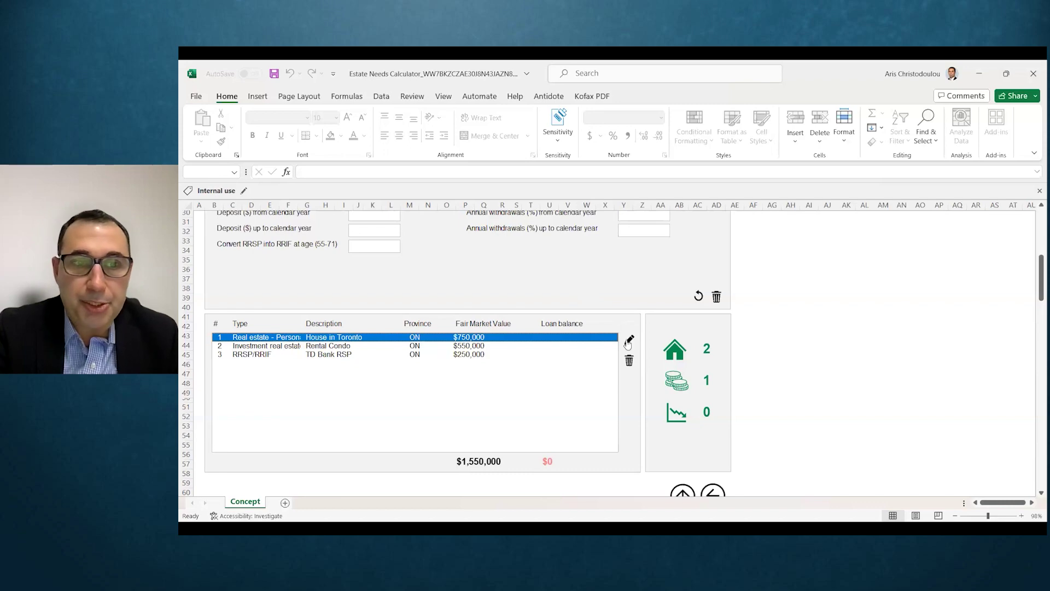
Step: Open the House in Toronto asset for editing
{"action": "left_click", "coordinate": [628, 342]}
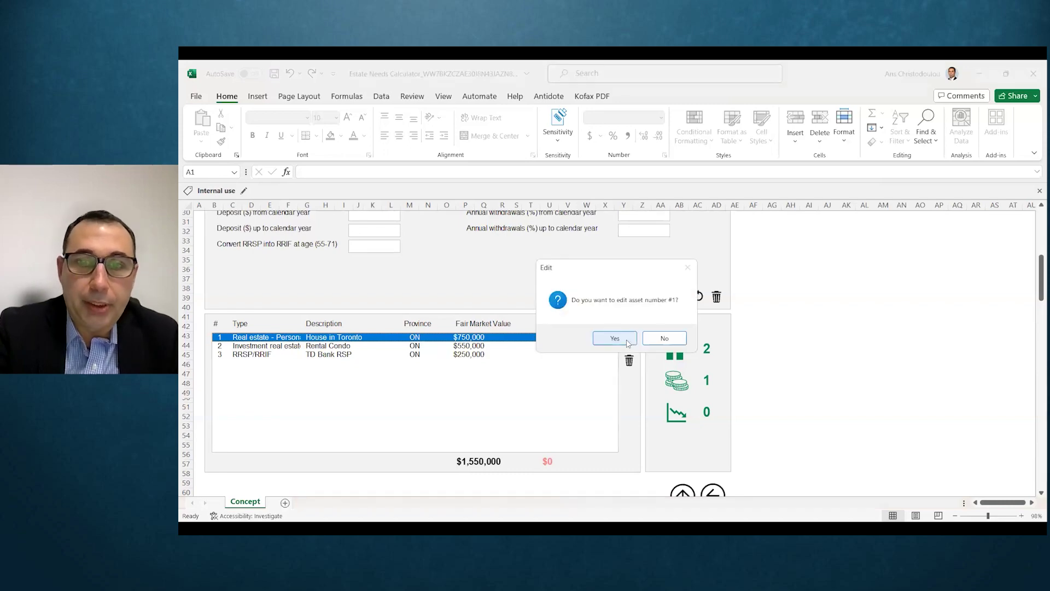
{"action": "left_click", "coordinate": [628, 343]}
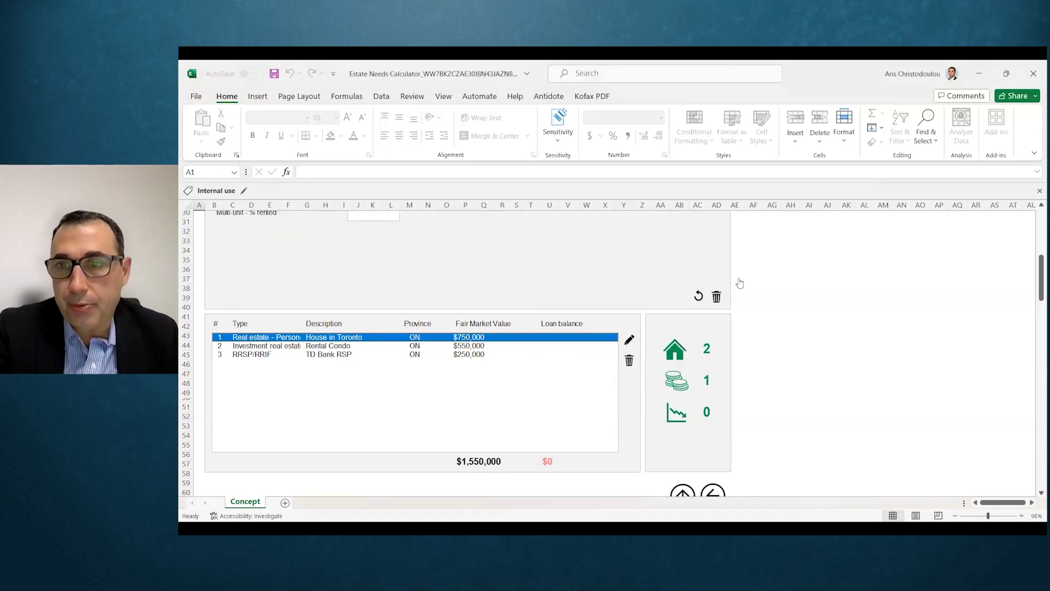
{"action": "mouse_move", "coordinate": [1041, 270]}
{"action": "left_mouse_down"}
{"action": "mouse_move", "coordinate": [1034, 240]}
{"action": "mouse_move", "coordinate": [1034, 252]}
{"action": "left_mouse_up"}
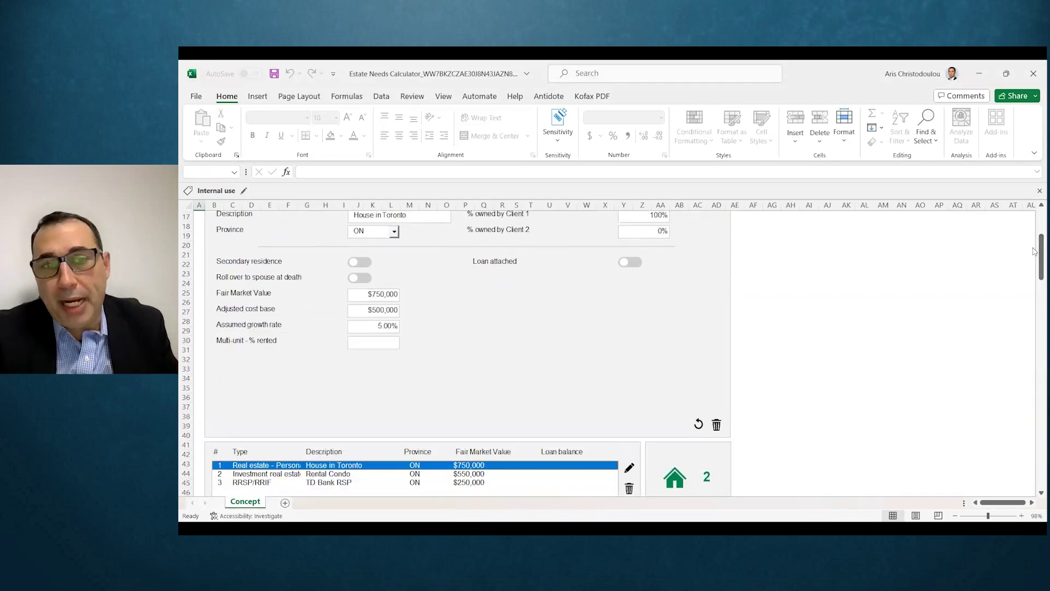
{"action": "left_click", "coordinate": [381, 327]}
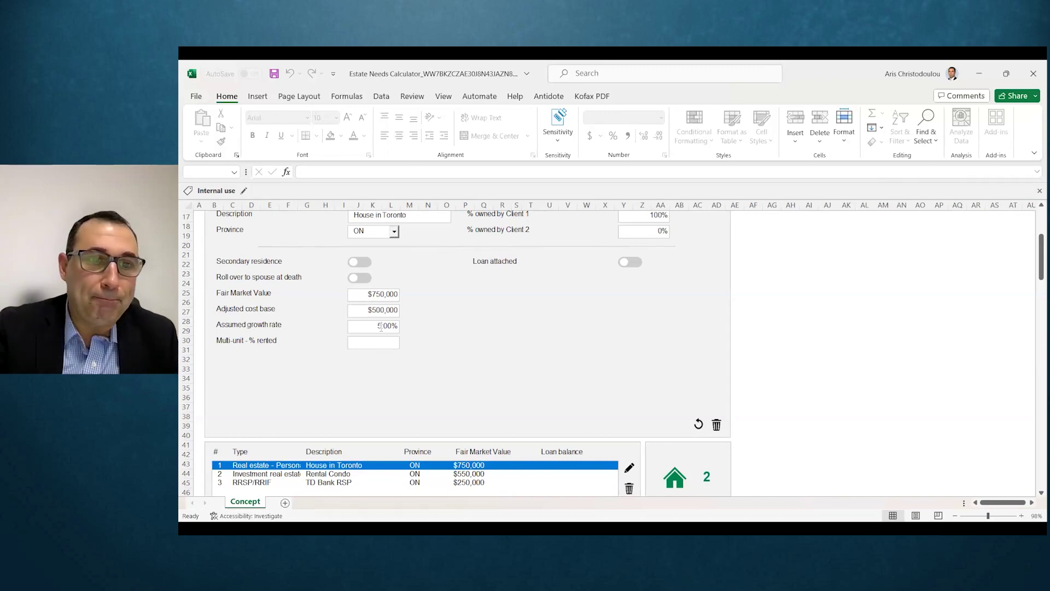
{"action": "left_click", "coordinate": [1036, 268]}
{"action": "left_click_drag", "start_coordinate": [1036, 268], "coordinate": [1034, 261]}
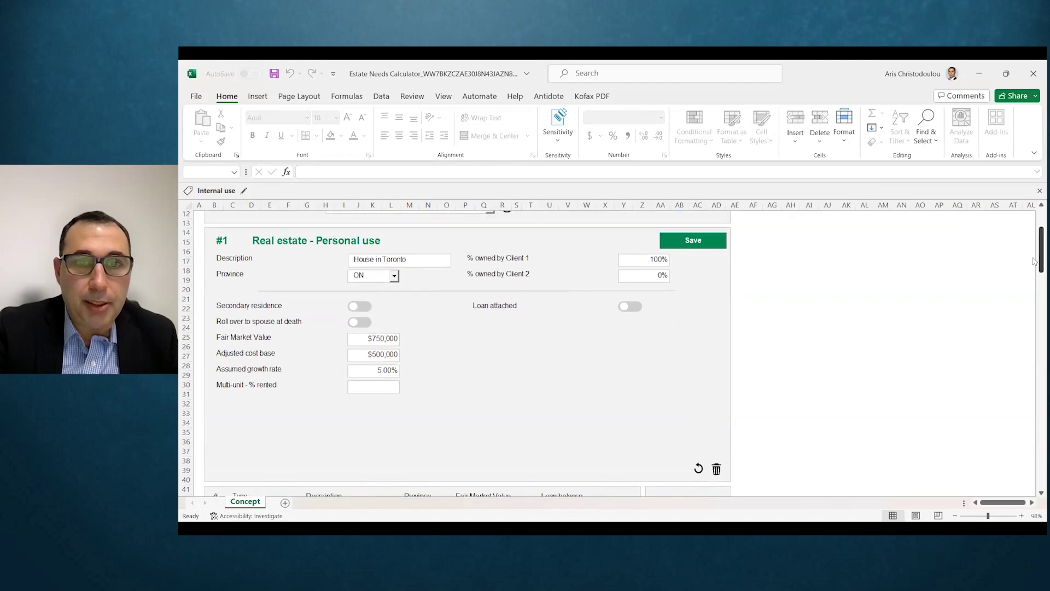
Step: Set the house to 50% ownership per client with no loan, and save it
{"action": "double_click", "coordinate": [644, 257]}
{"action": "type", "text": "50"}
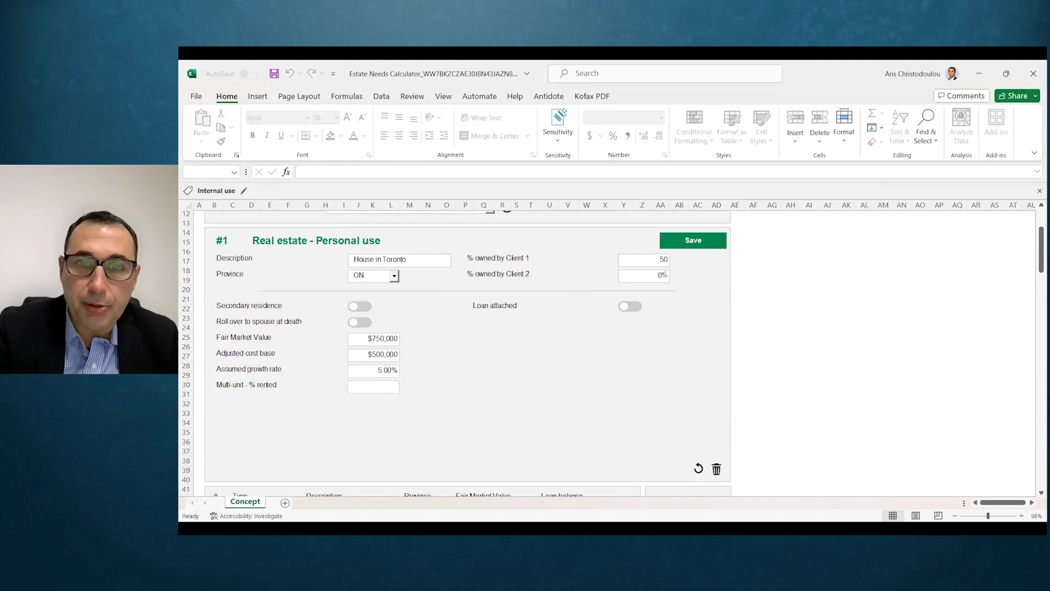
{"action": "double_click", "coordinate": [642, 279]}
{"action": "type", "text": "50"}
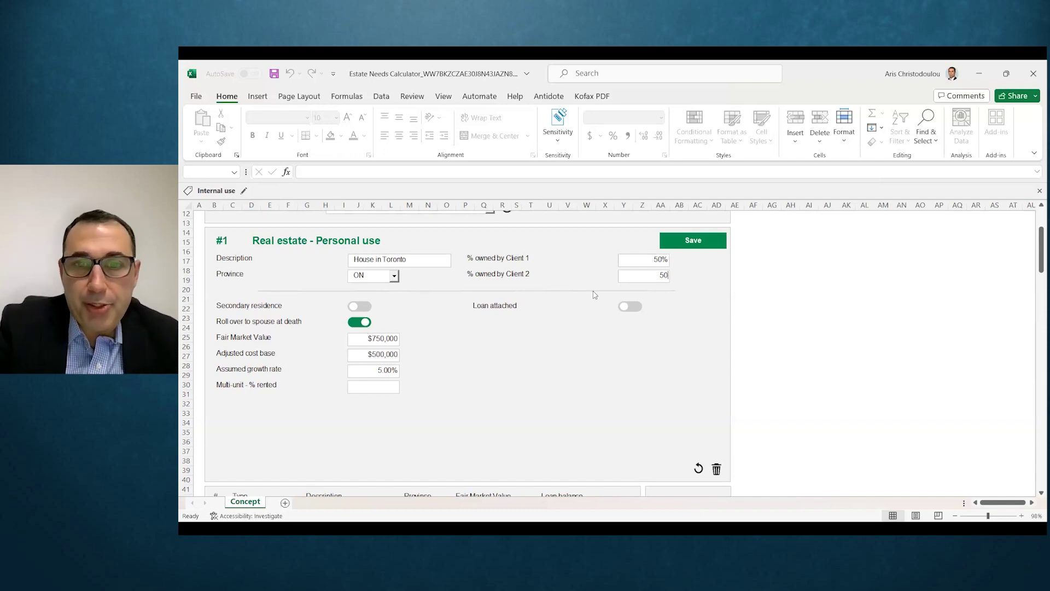
{"action": "left_click", "coordinate": [634, 307]}
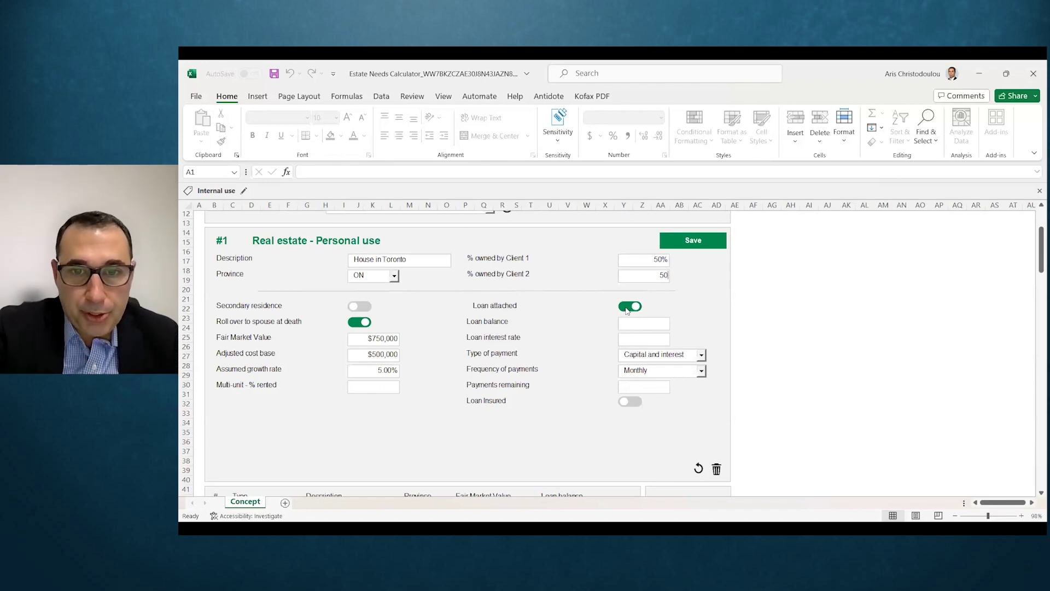
{"action": "left_click", "coordinate": [627, 308]}
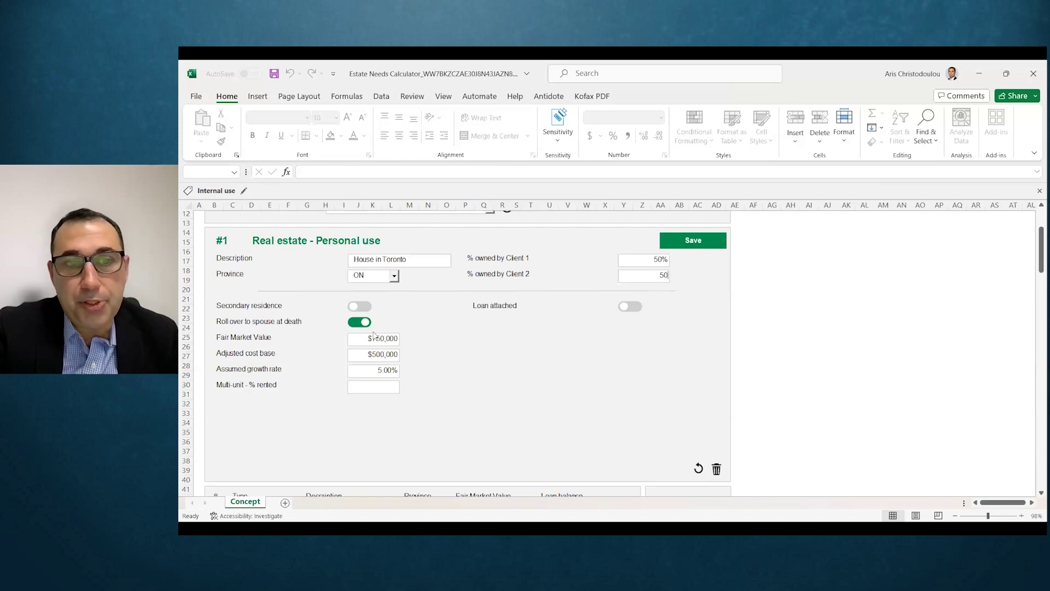
{"action": "key", "text": "Tab"}
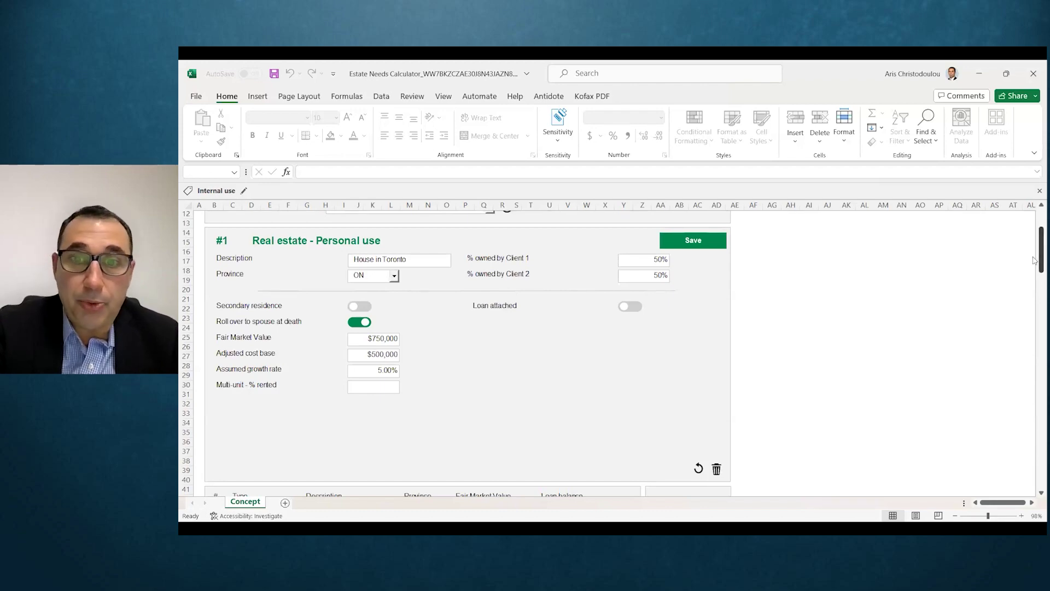
{"action": "left_click", "coordinate": [689, 245]}
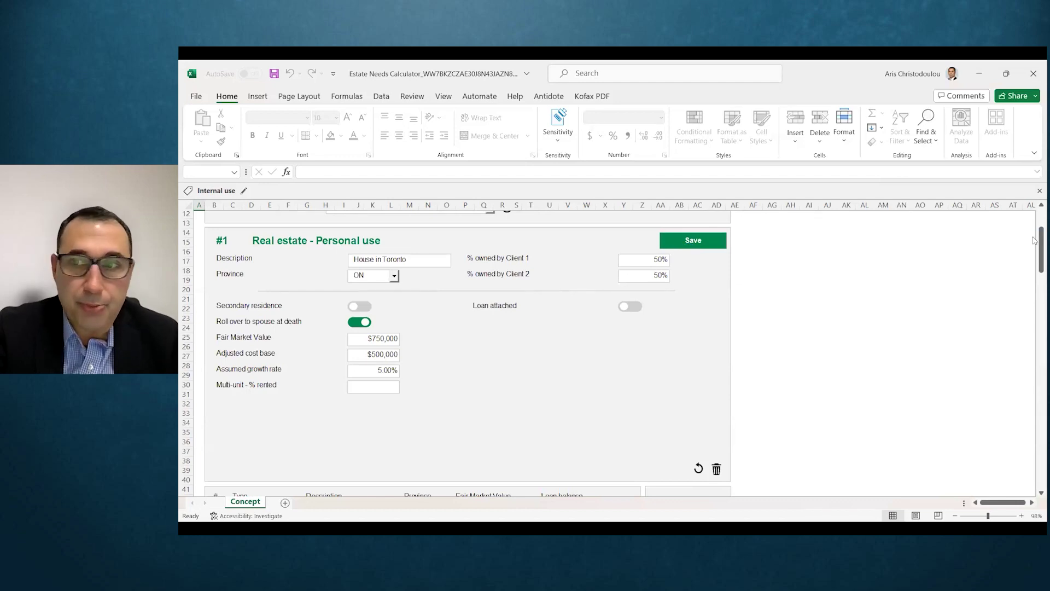
Step: Select the Rental Condo asset and open it for editing
{"action": "left_click_drag", "start_coordinate": [1034, 241], "coordinate": [1034, 267]}
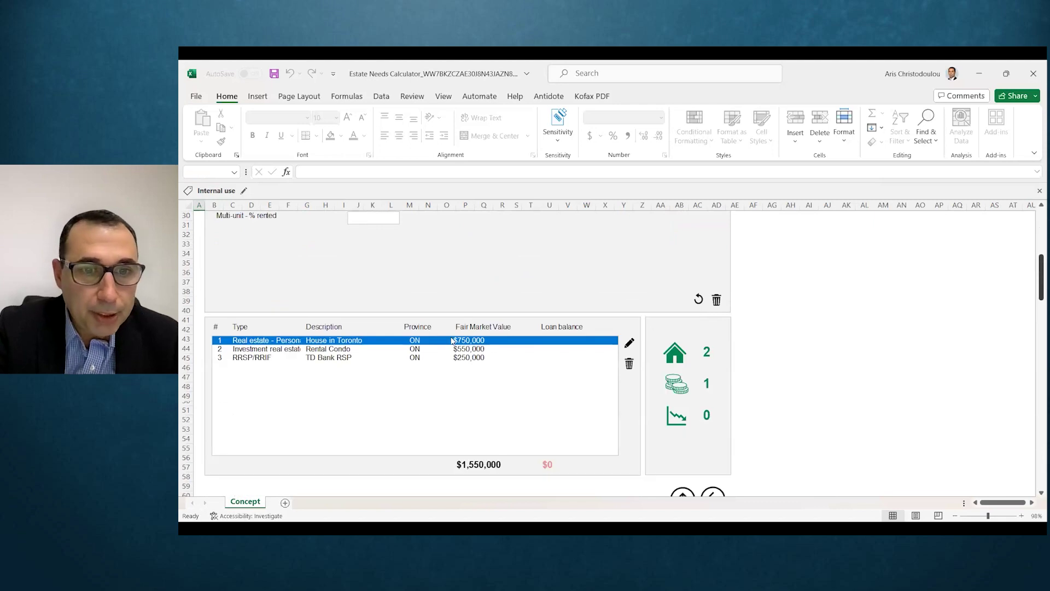
{"action": "left_click", "coordinate": [441, 351]}
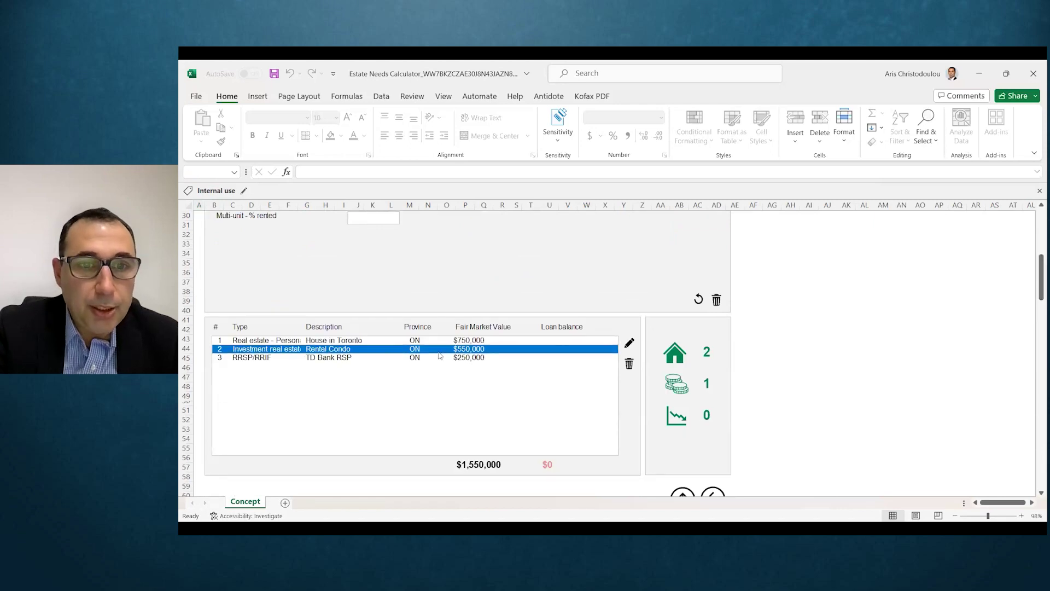
{"action": "left_click", "coordinate": [629, 344]}
{"action": "left_click", "coordinate": [627, 339]}
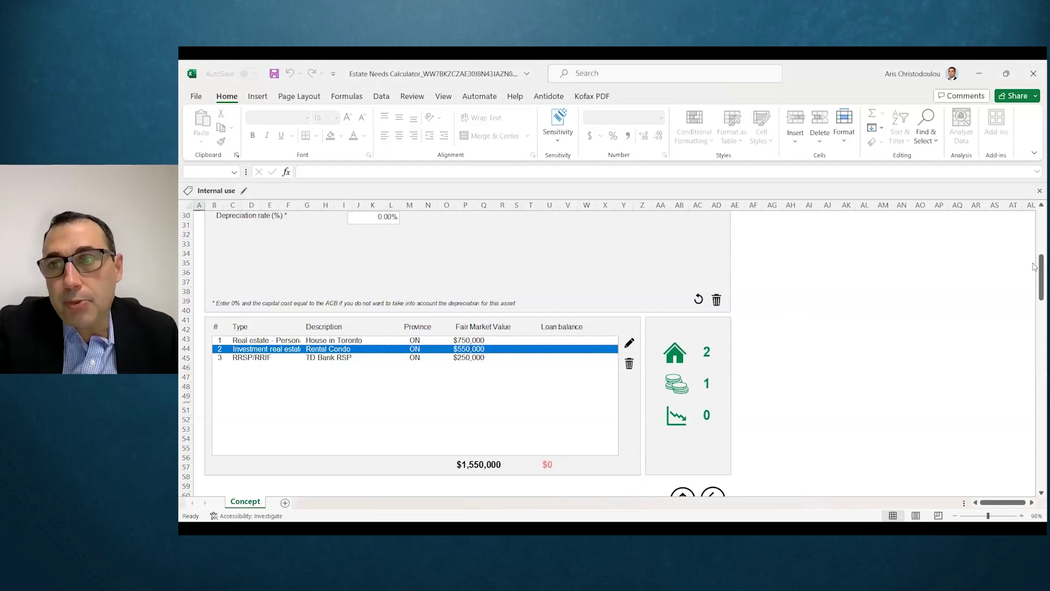
{"action": "scroll", "coordinate": [1035, 262], "scroll_direction": "up", "scroll_amount": 6}
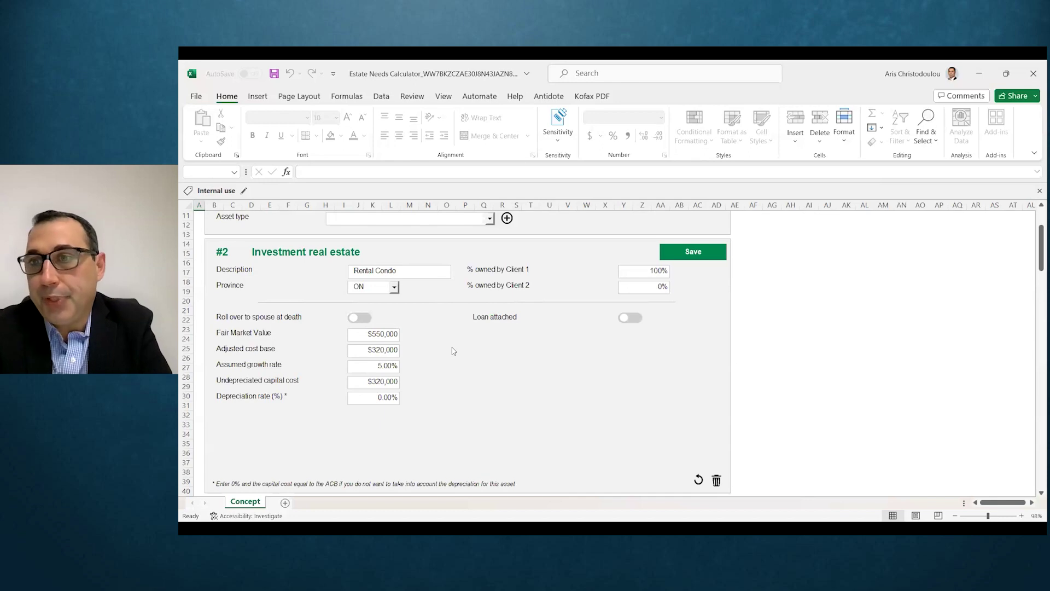
Step: Set the condo to 50/50 ownership with spousal rollover on, and save it
{"action": "left_click", "coordinate": [635, 276]}
{"action": "type", "text": "50"}
{"action": "key", "text": "Tab"}
{"action": "type", "text": "50"}
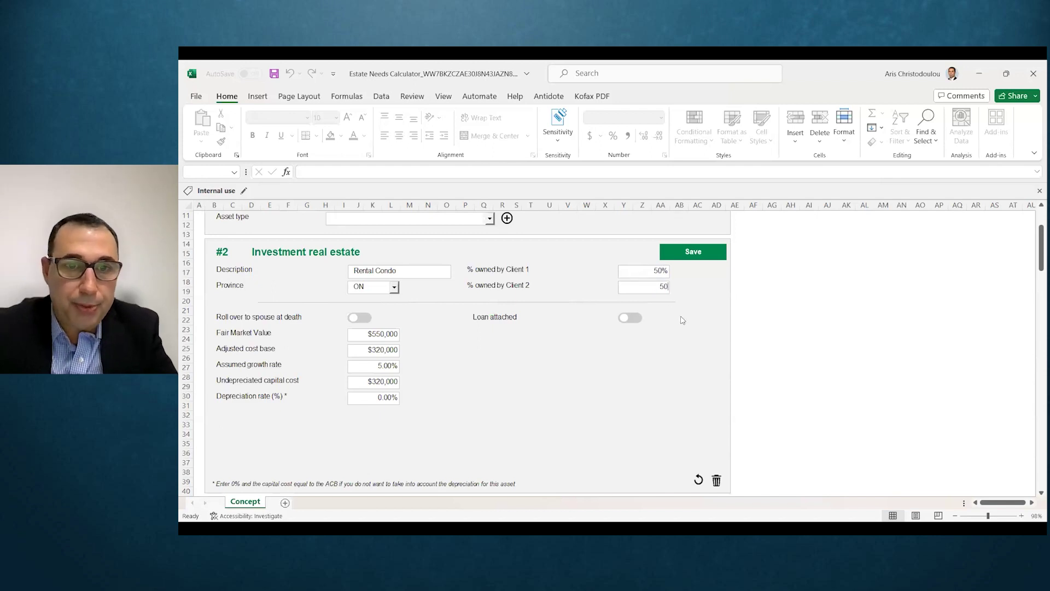
{"action": "left_click", "coordinate": [362, 317]}
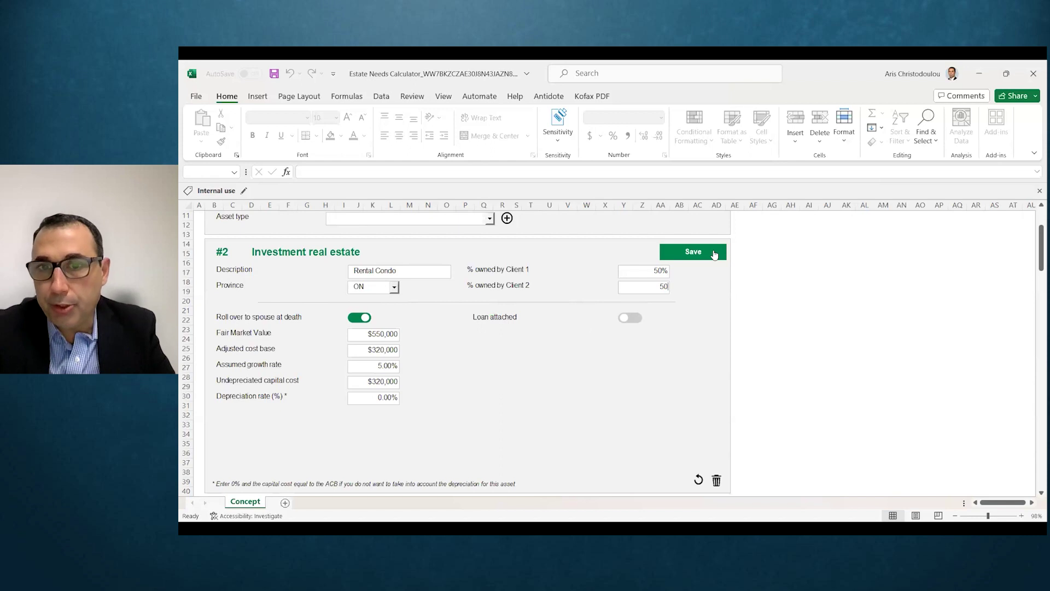
{"action": "left_click", "coordinate": [714, 254]}
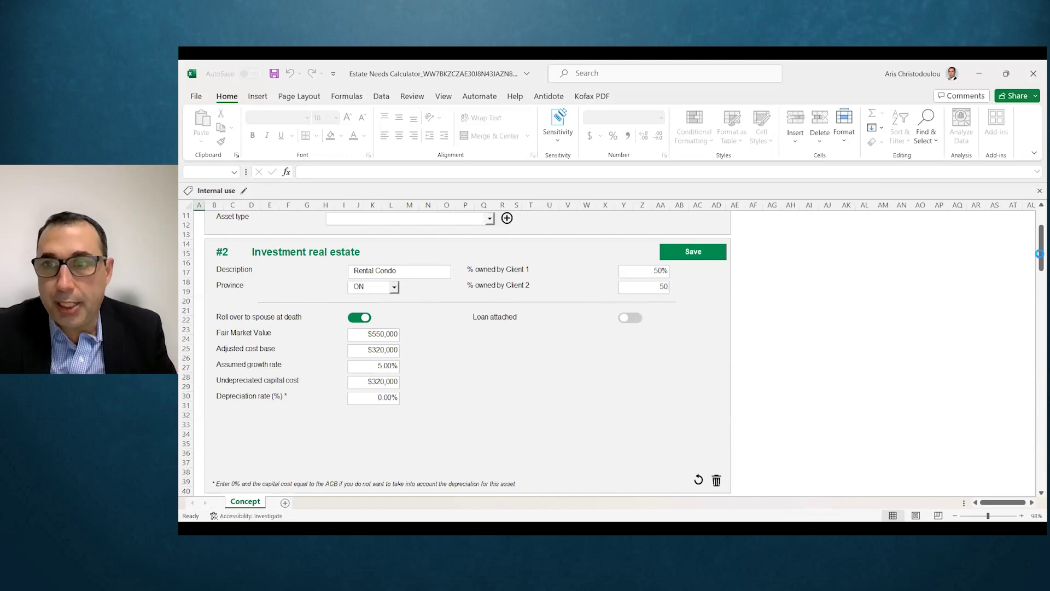
{"action": "left_click_drag", "start_coordinate": [1040, 253], "coordinate": [1035, 281]}
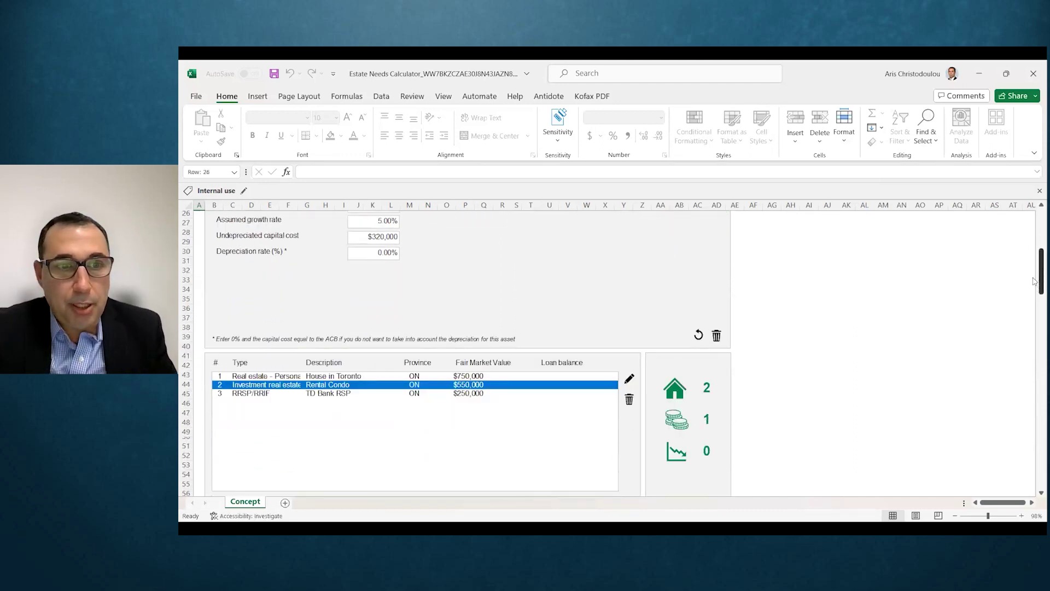
Step: Select TD Bank RSP in the asset list and confirm editing it
{"action": "left_click", "coordinate": [459, 394]}
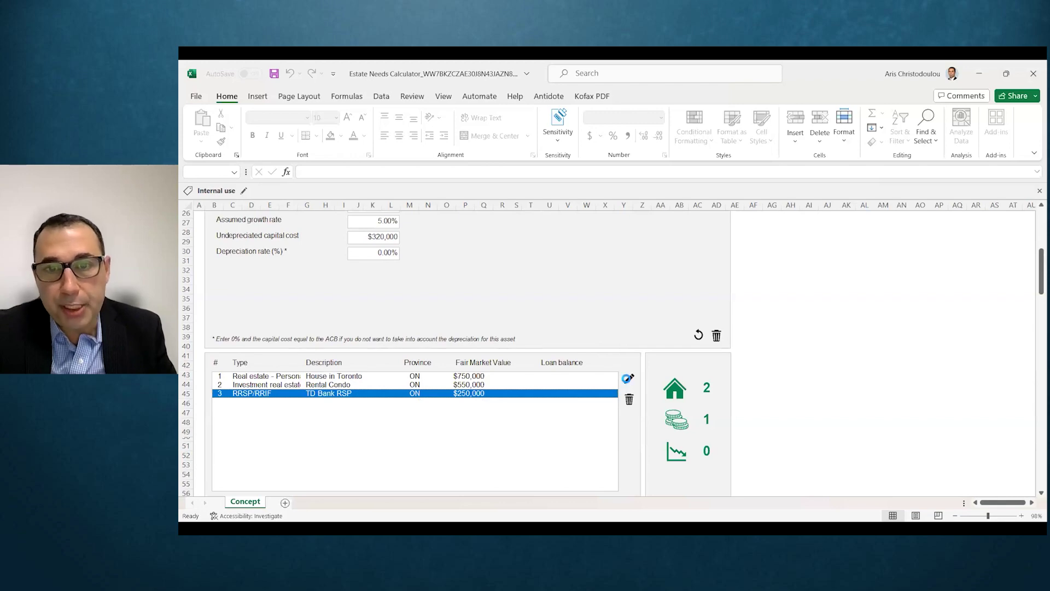
{"action": "left_click", "coordinate": [628, 378]}
{"action": "left_click", "coordinate": [617, 338]}
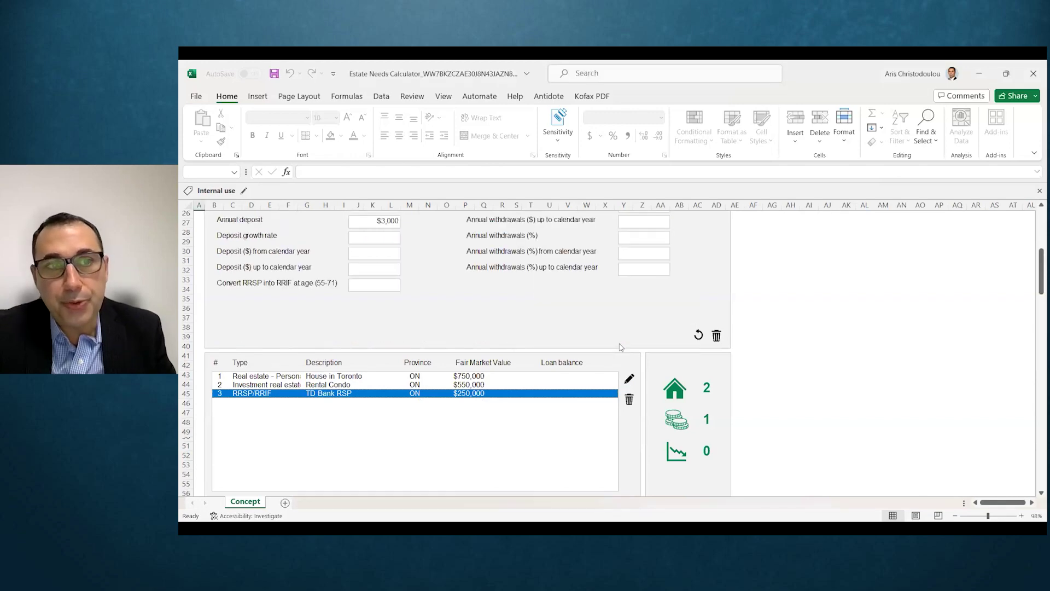
{"action": "left_click_drag", "start_coordinate": [1034, 292], "coordinate": [1034, 279]}
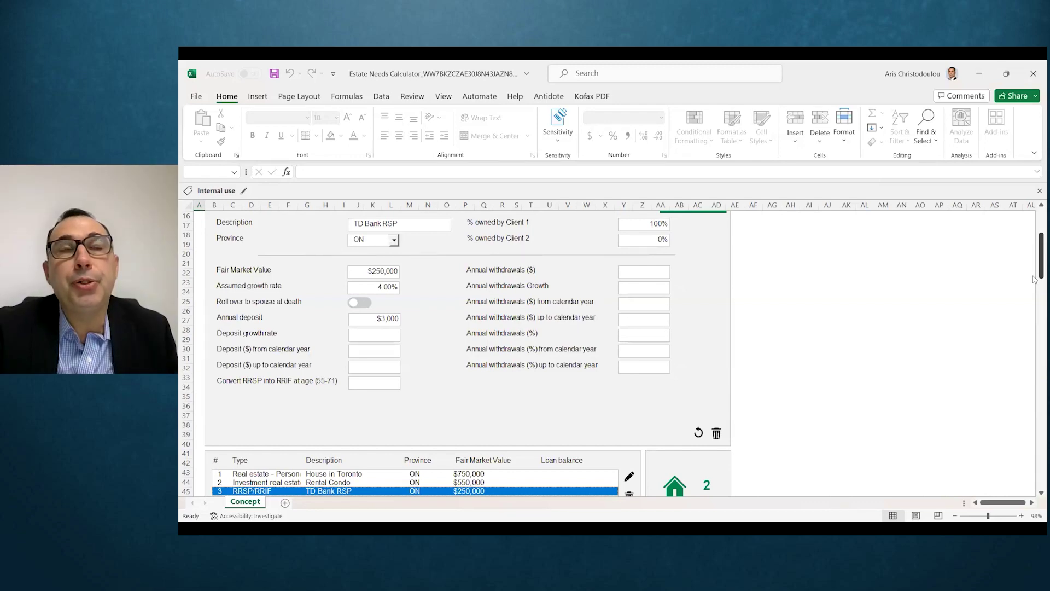
{"action": "right_click", "coordinate": [1035, 280]}
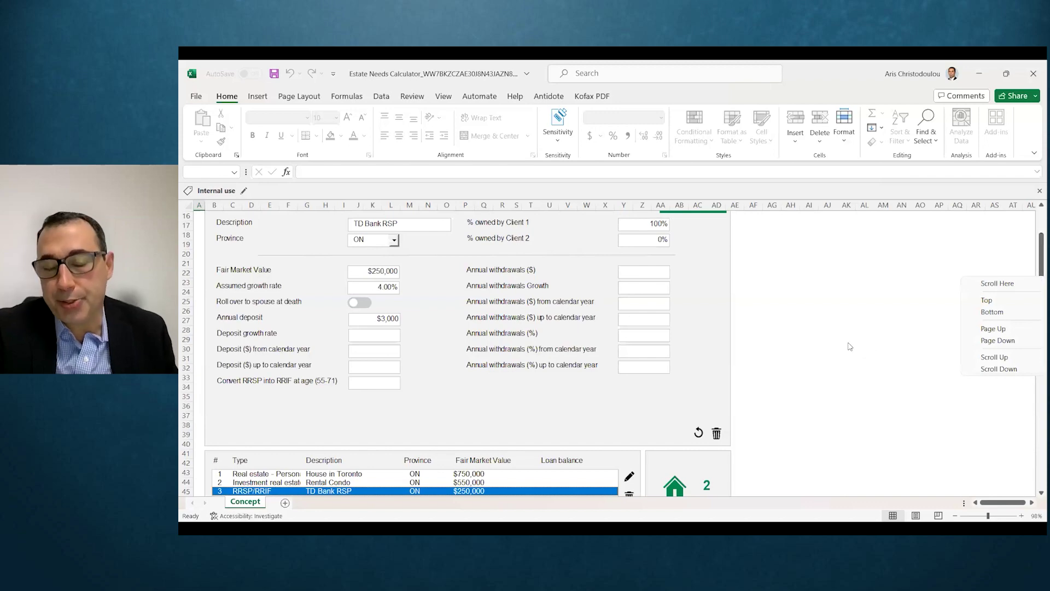
{"action": "right_click", "coordinate": [850, 347]}
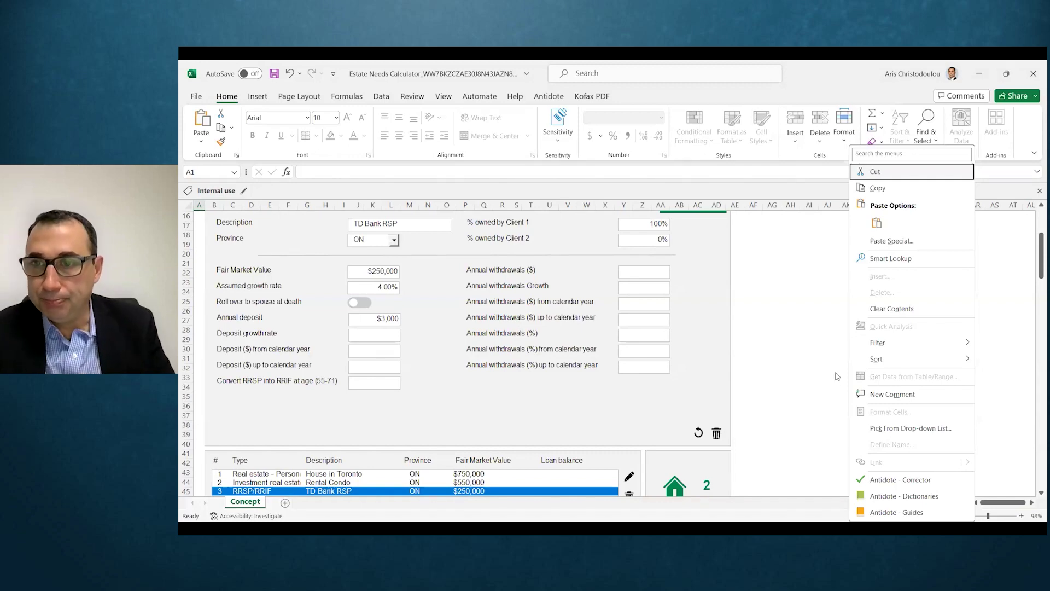
{"action": "key", "text": "Escape"}
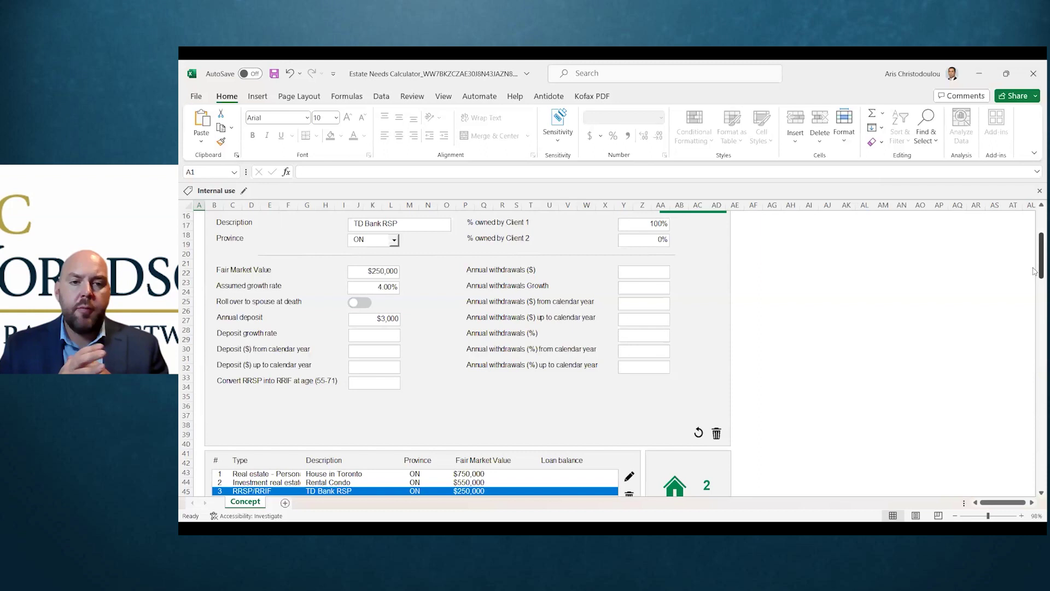
{"action": "left_click_drag", "start_coordinate": [1034, 271], "coordinate": [1034, 268]}
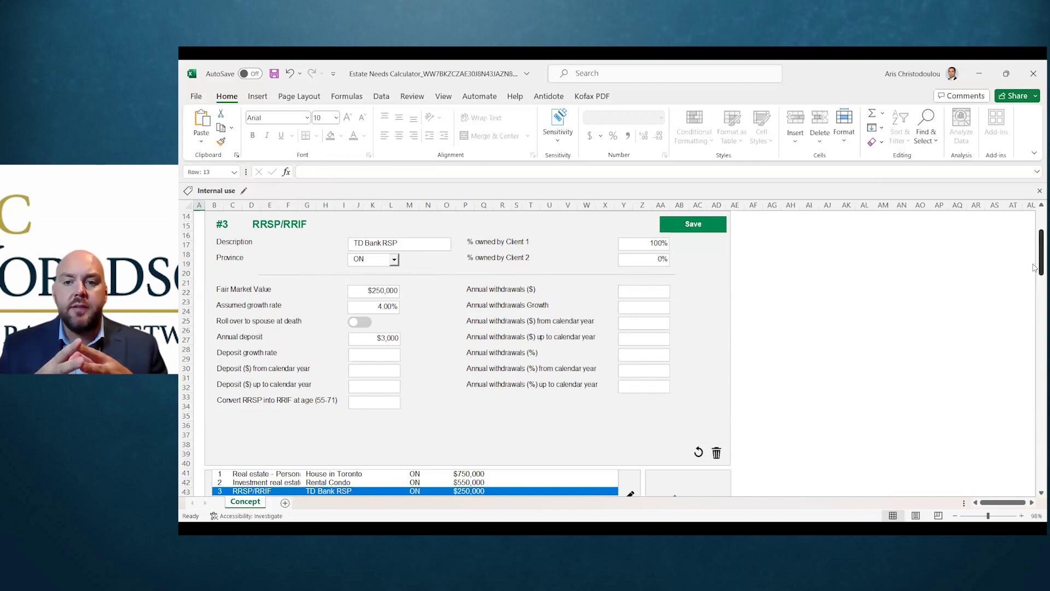
{"action": "left_click_drag", "start_coordinate": [1036, 268], "coordinate": [1036, 268]}
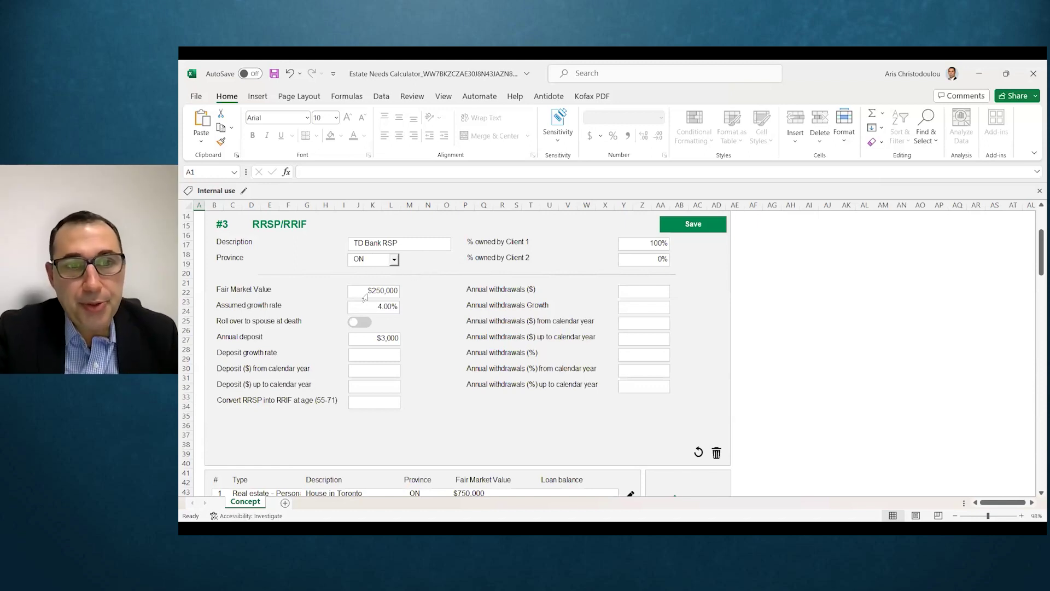
Step: Turn on spousal rollover at death for the TD Bank RSP
{"action": "left_click", "coordinate": [366, 324]}
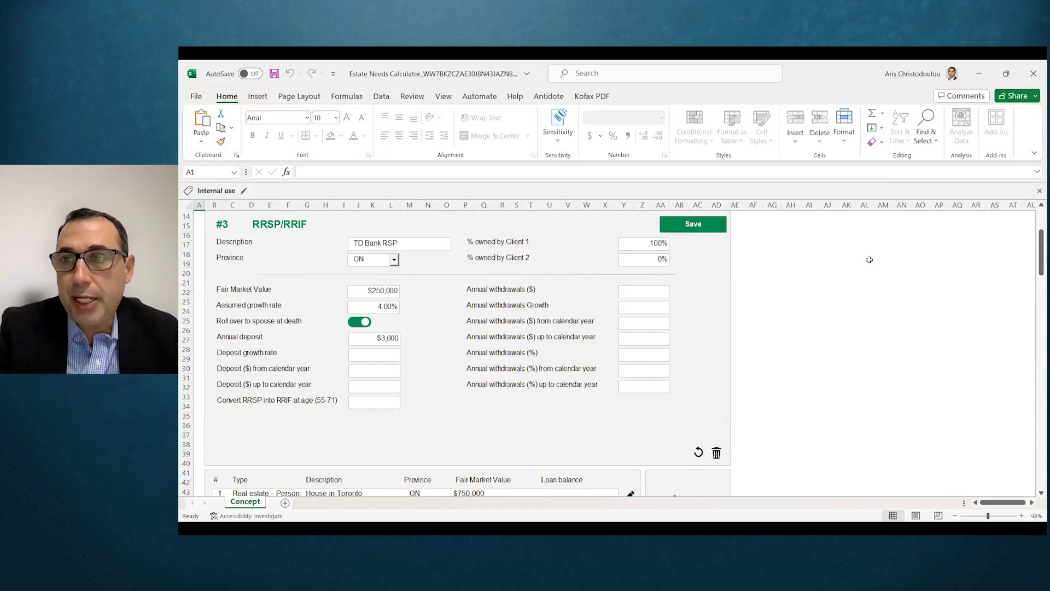
{"action": "left_click_drag", "start_coordinate": [1035, 249], "coordinate": [1035, 237]}
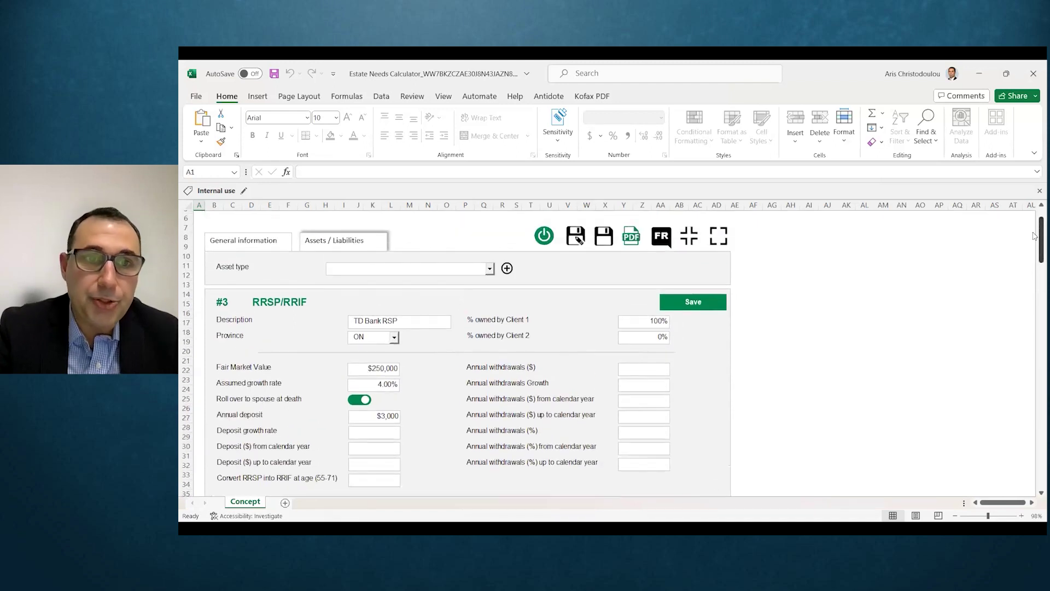
{"action": "left_click", "coordinate": [489, 270]}
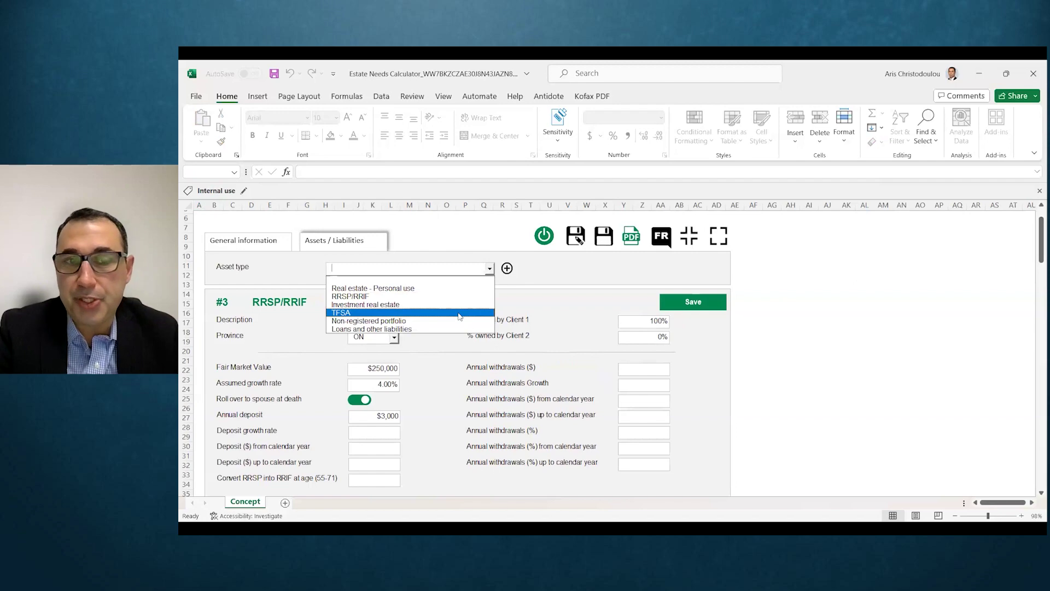
{"action": "left_click", "coordinate": [608, 273]}
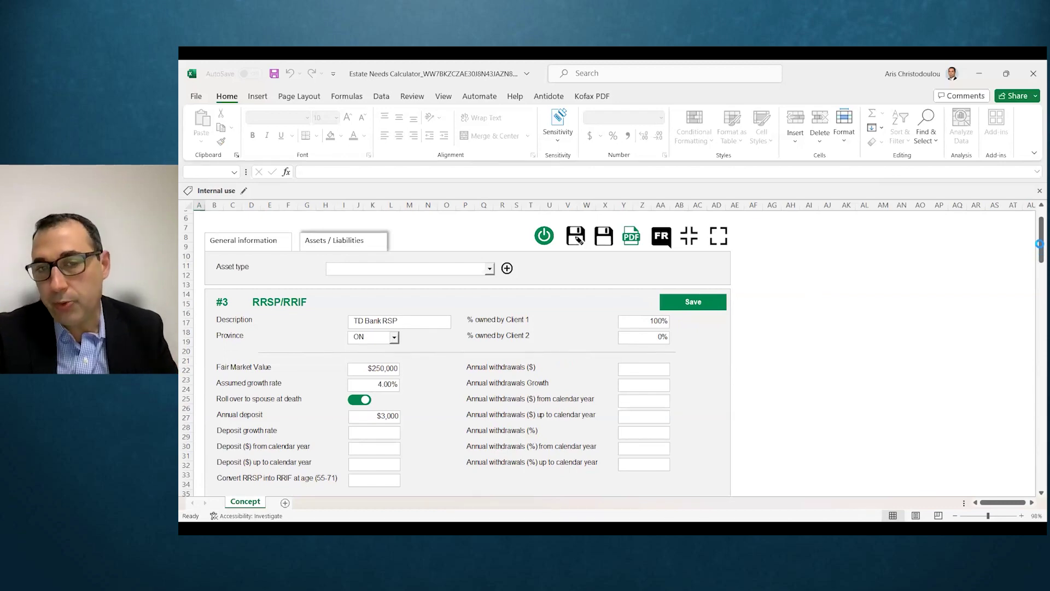
Step: Review the asset list, then show the PDF report options for Client 1, Client 2 or both
{"action": "left_click_drag", "start_coordinate": [1039, 244], "coordinate": [1035, 276]}
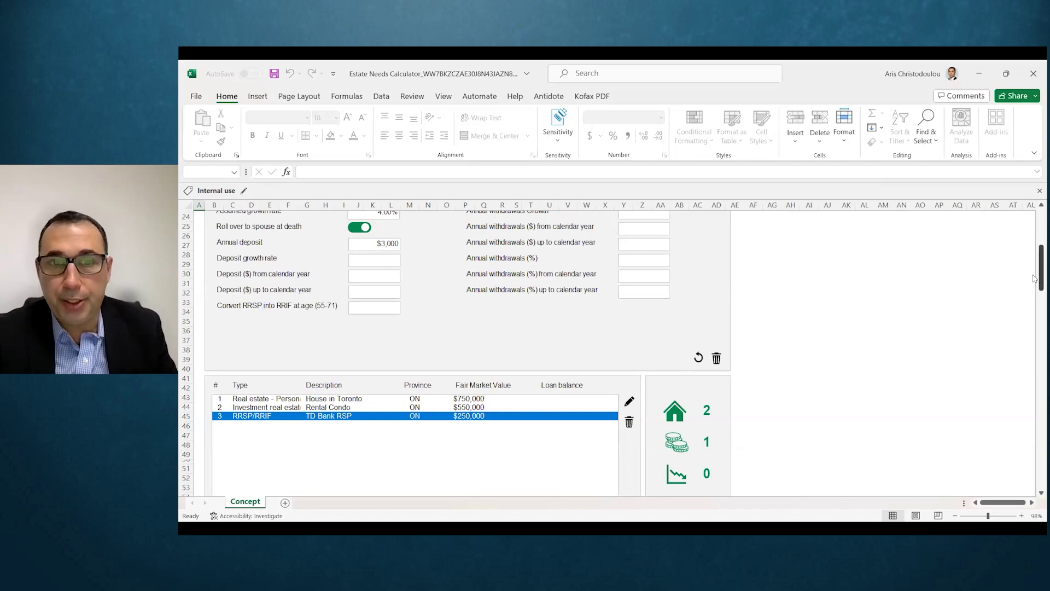
{"action": "left_click_drag", "start_coordinate": [1034, 278], "coordinate": [1035, 249]}
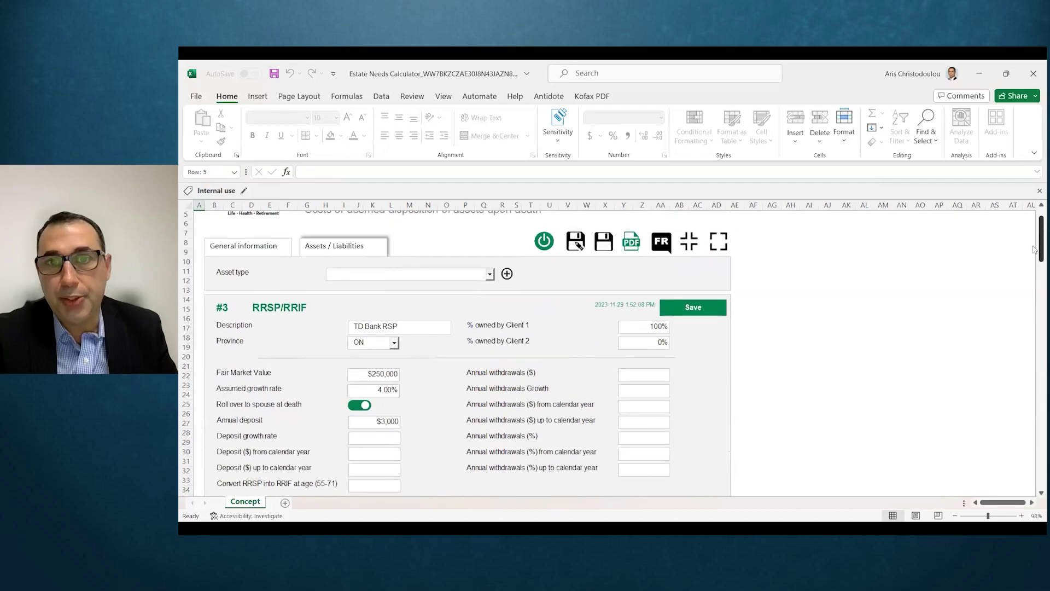
{"action": "left_click", "coordinate": [630, 244]}
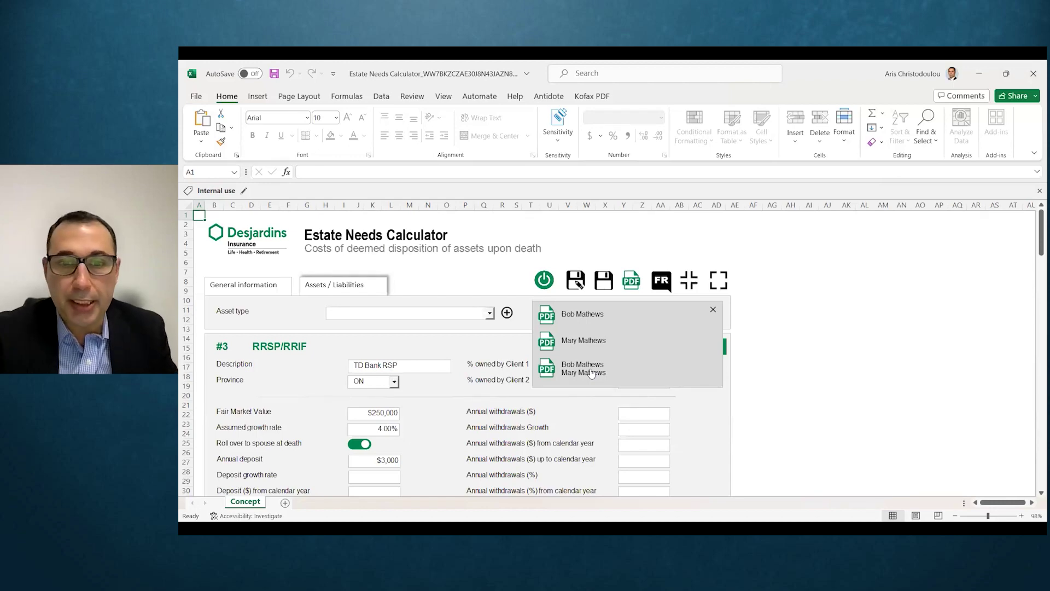
Step: Choose the combined two-client option to create the joint PDF report
{"action": "left_click", "coordinate": [591, 374]}
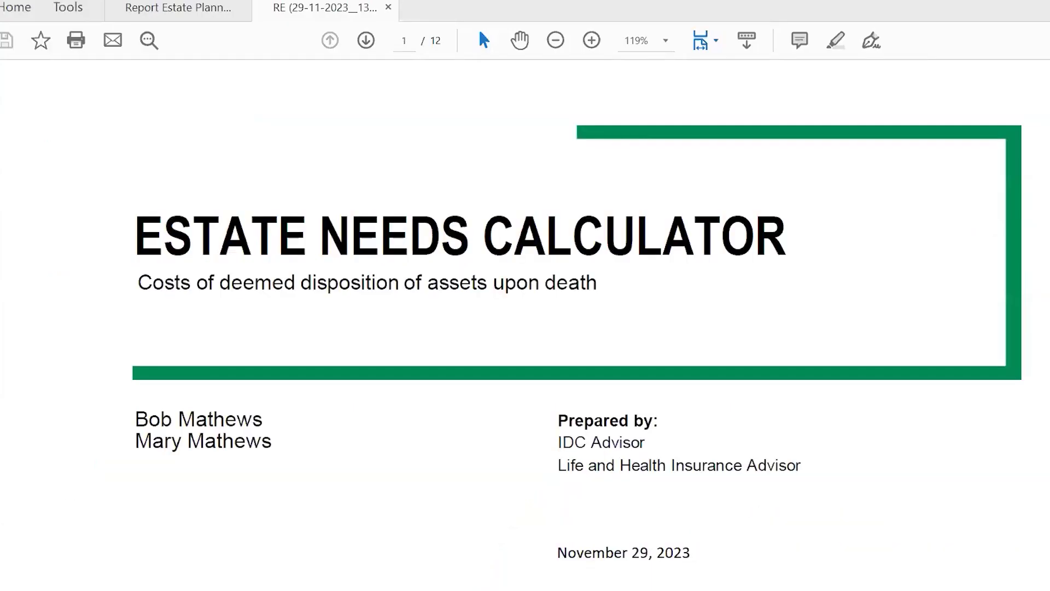
Step: Scroll the PDF report down to page 3, Your Projected Estate Balance
{"action": "scroll", "coordinate": [526, 329], "scroll_direction": "down", "scroll_amount": 1}
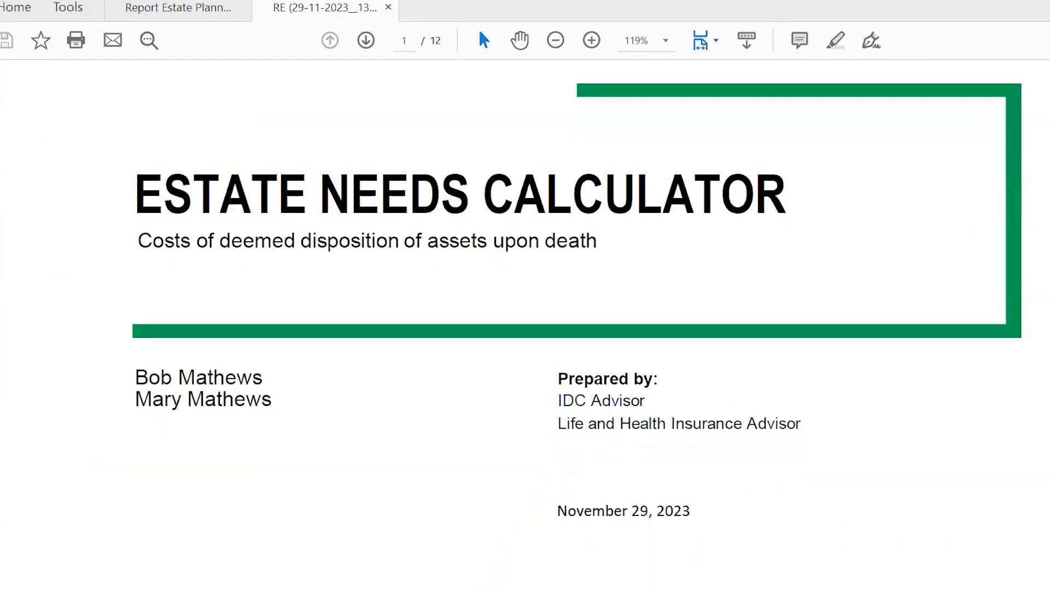
{"action": "scroll", "coordinate": [577, 328], "scroll_direction": "down", "scroll_amount": 5}
{"action": "scroll", "coordinate": [576, 328], "scroll_direction": "down", "scroll_amount": 8}
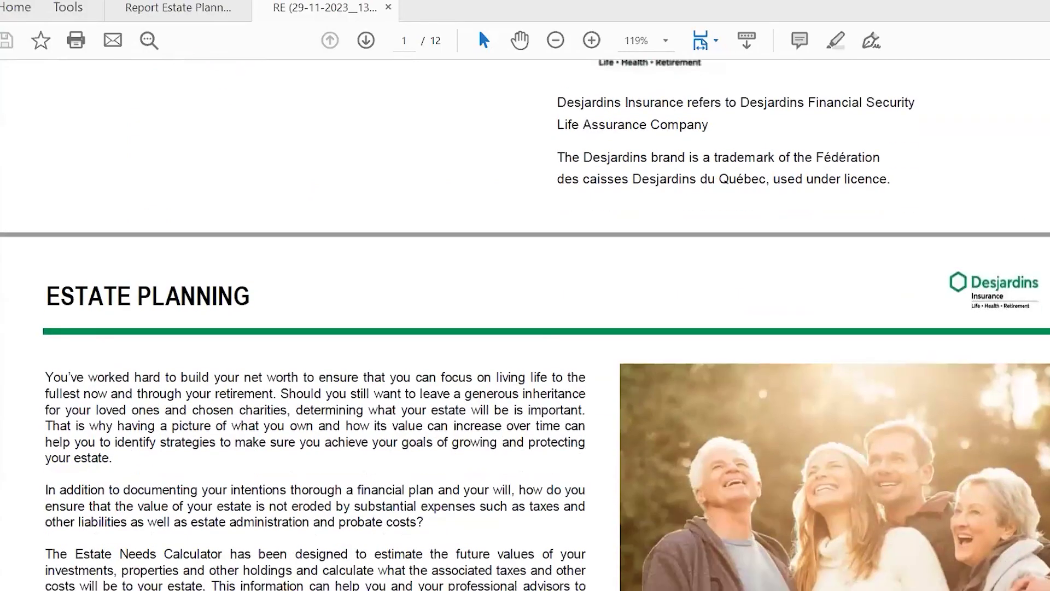
{"action": "scroll", "coordinate": [577, 328], "scroll_direction": "down", "scroll_amount": 3}
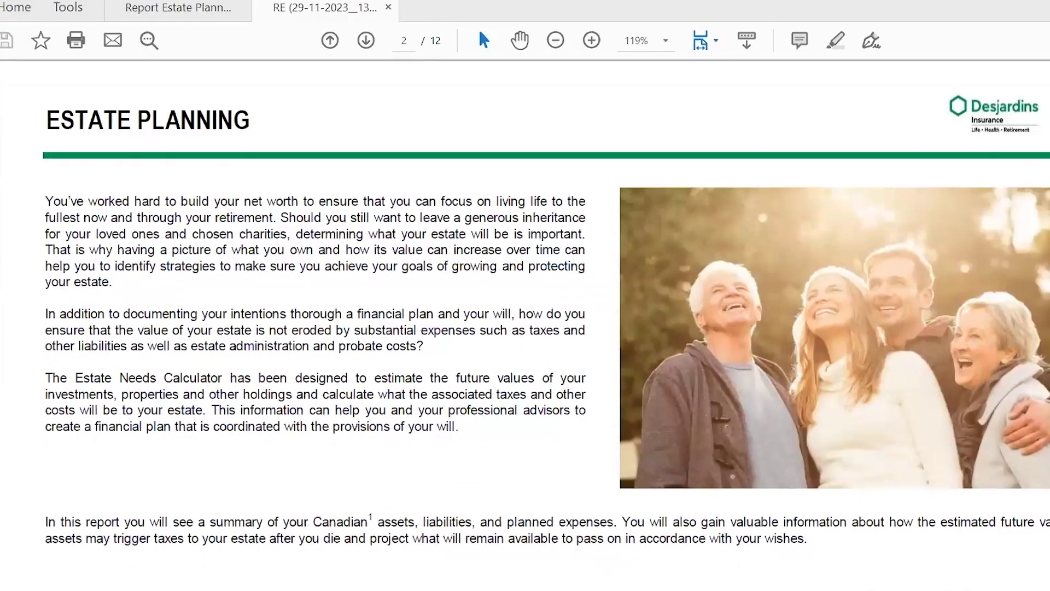
{"action": "scroll", "coordinate": [577, 328], "scroll_direction": "down", "scroll_amount": 7}
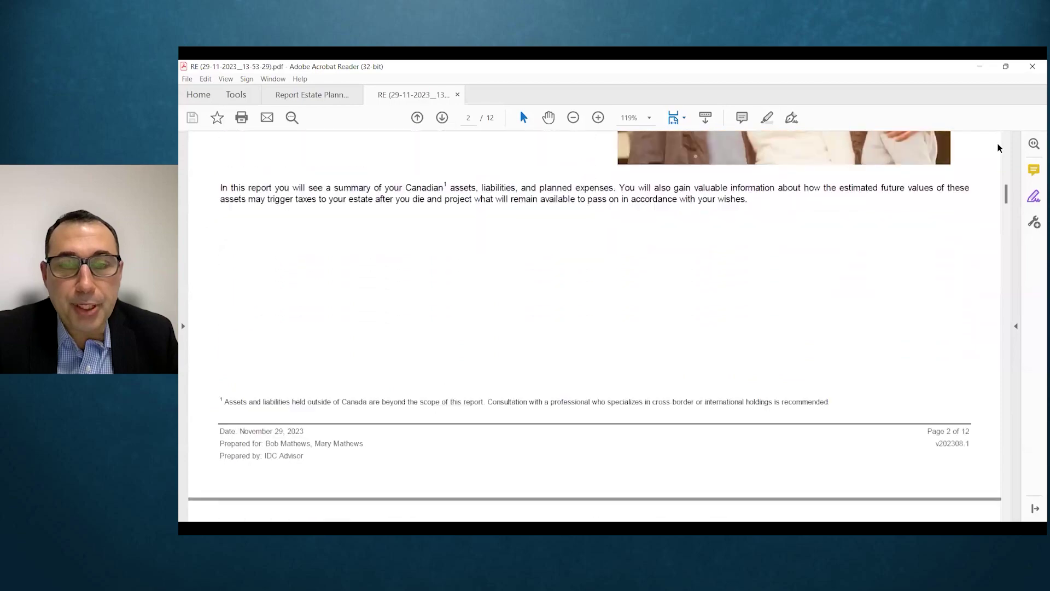
{"action": "scroll", "coordinate": [998, 148], "scroll_direction": "down", "scroll_amount": 3}
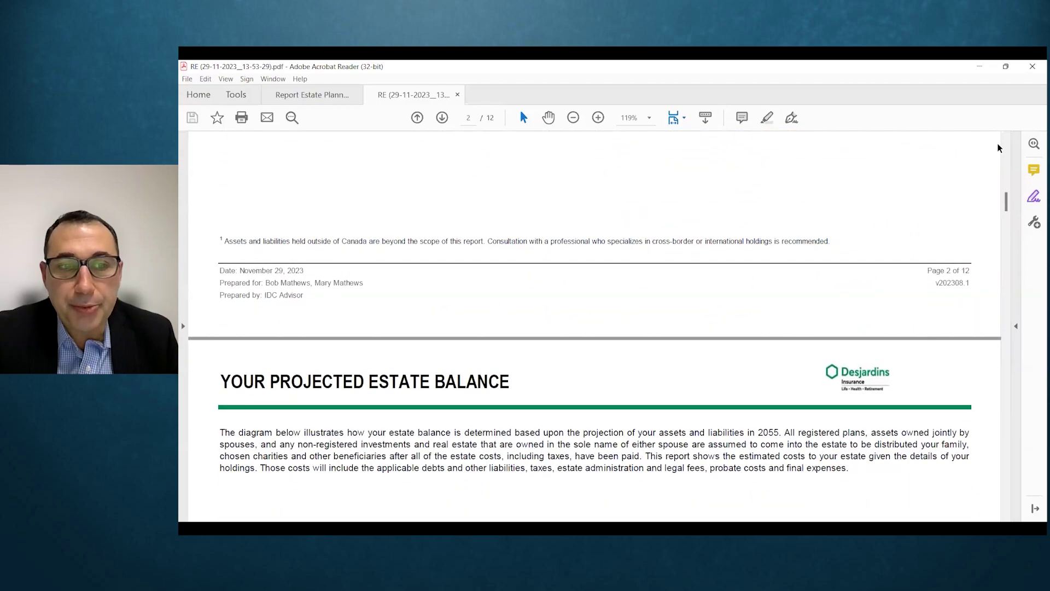
{"action": "scroll", "coordinate": [998, 148], "scroll_direction": "down", "scroll_amount": 5}
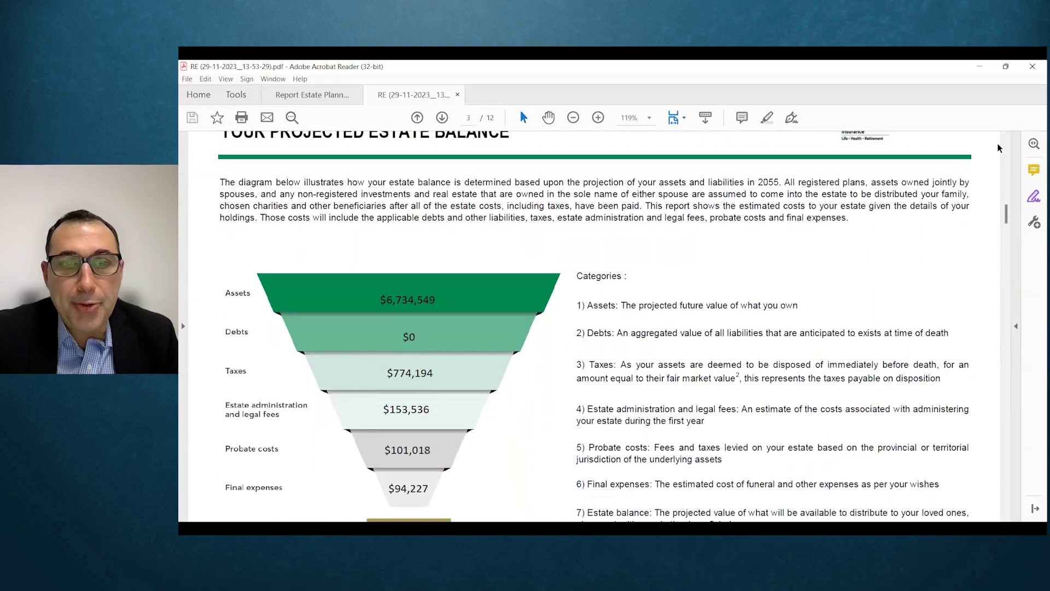
{"action": "scroll", "coordinate": [997, 148], "scroll_direction": "down", "scroll_amount": 2}
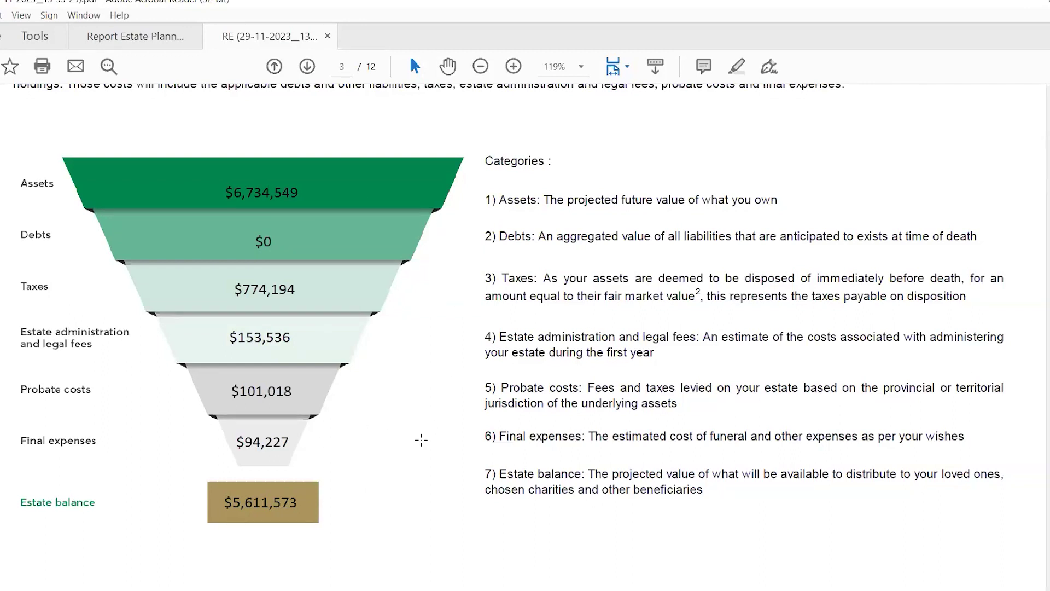
Step: Scroll past the assumptions pages to page 6, showing the $5,611,573 net estate
{"action": "scroll", "coordinate": [421, 440], "scroll_direction": "down", "scroll_amount": 3}
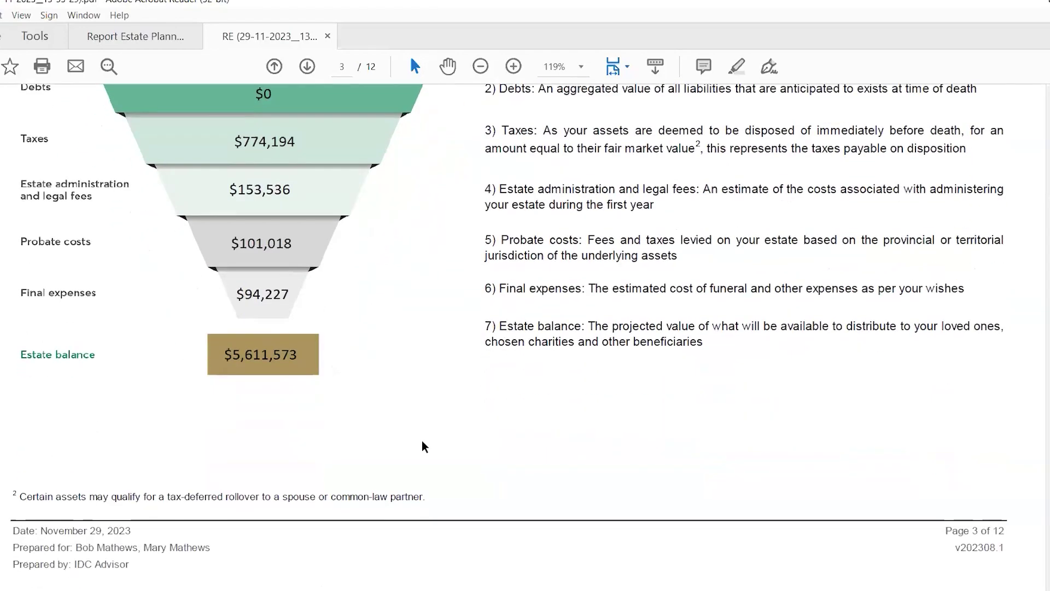
{"action": "scroll", "coordinate": [424, 446], "scroll_direction": "down", "scroll_amount": 8}
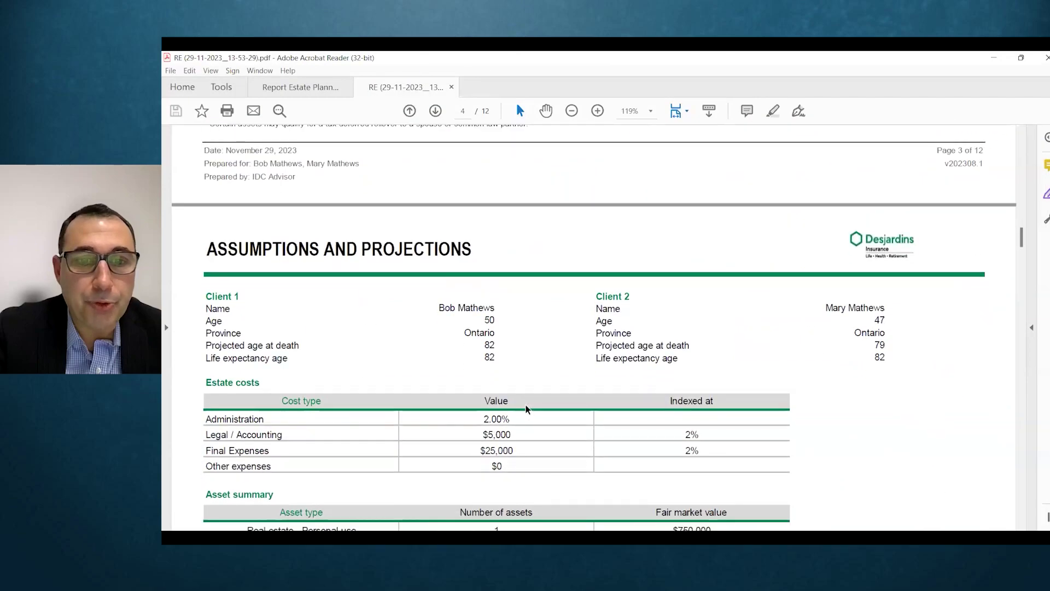
{"action": "scroll", "coordinate": [528, 409], "scroll_direction": "down", "scroll_amount": 3}
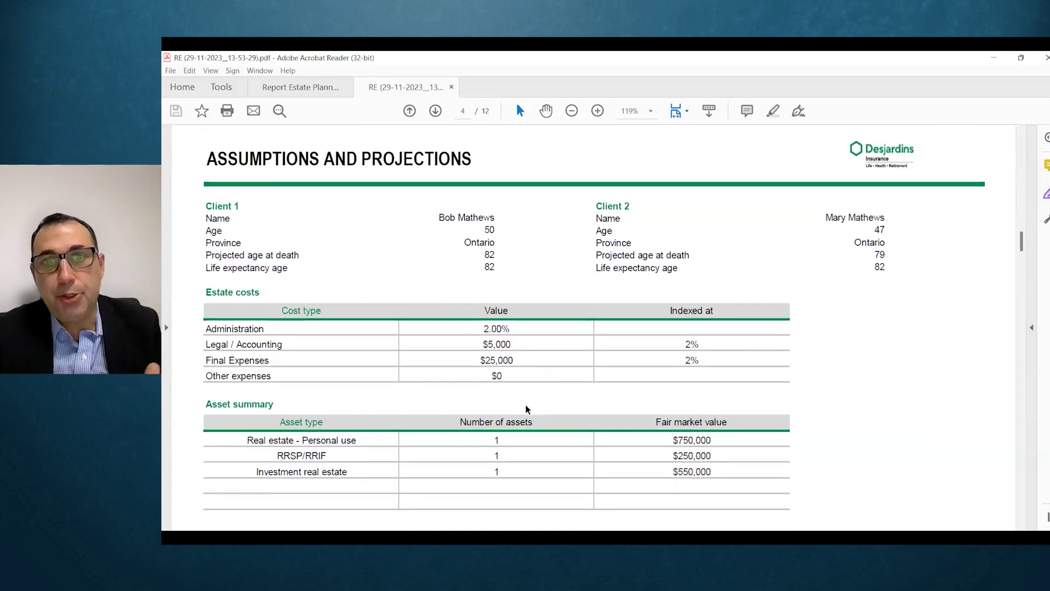
{"action": "scroll", "coordinate": [525, 404], "scroll_direction": "down", "scroll_amount": 1}
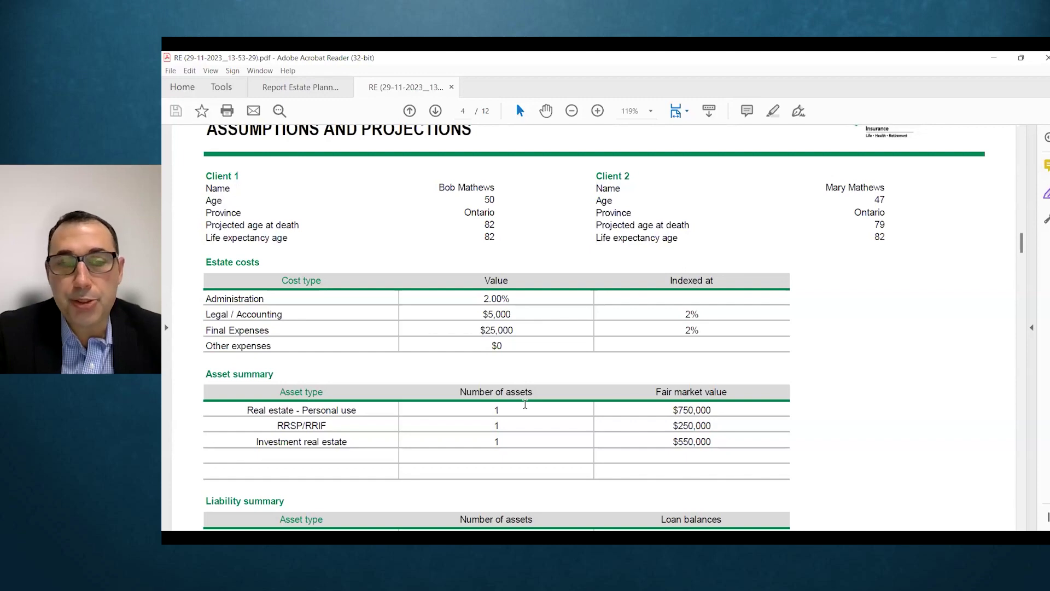
{"action": "scroll", "coordinate": [525, 405], "scroll_direction": "down", "scroll_amount": 3}
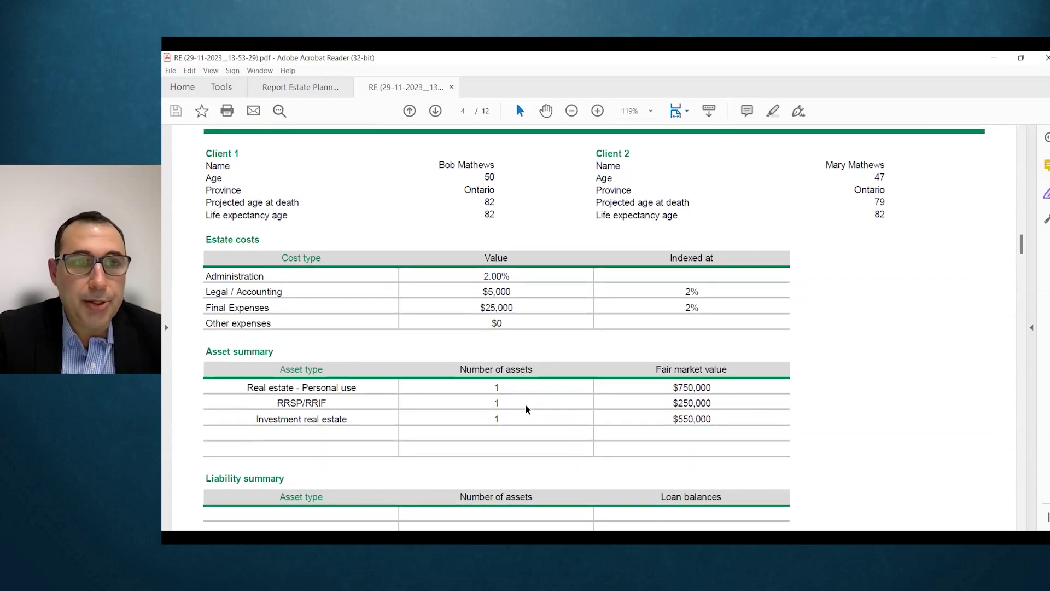
{"action": "scroll", "coordinate": [526, 406], "scroll_direction": "down", "scroll_amount": 12}
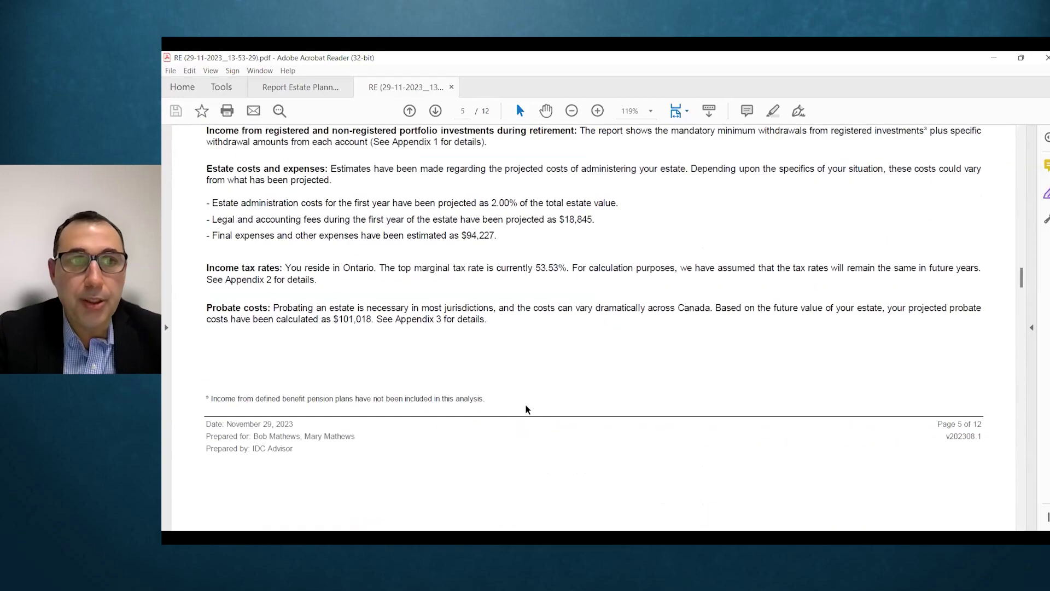
{"action": "scroll", "coordinate": [526, 408], "scroll_direction": "up", "scroll_amount": 2}
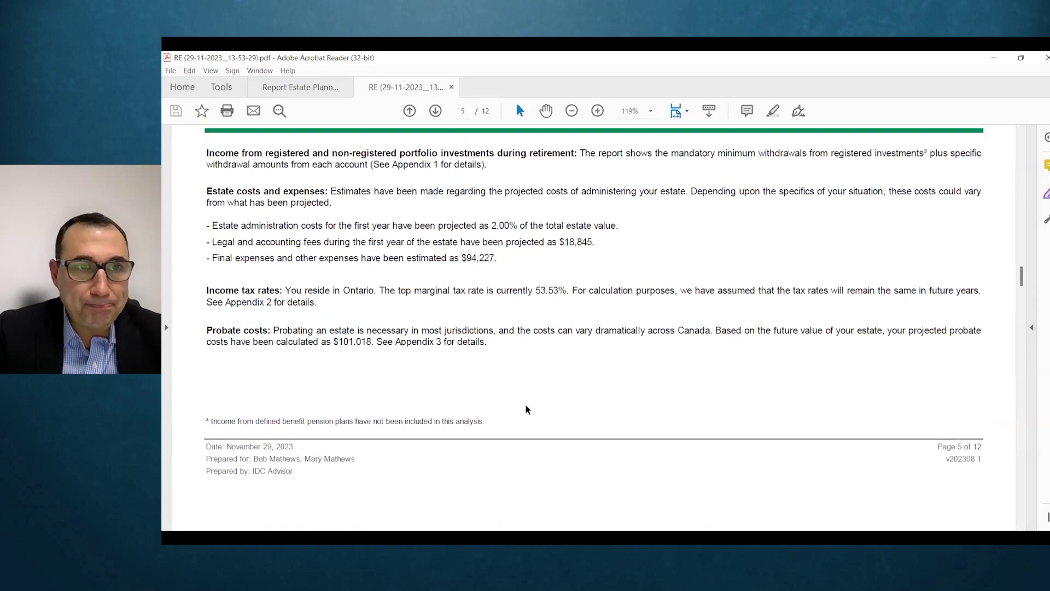
{"action": "scroll", "coordinate": [526, 405], "scroll_direction": "up", "scroll_amount": 3}
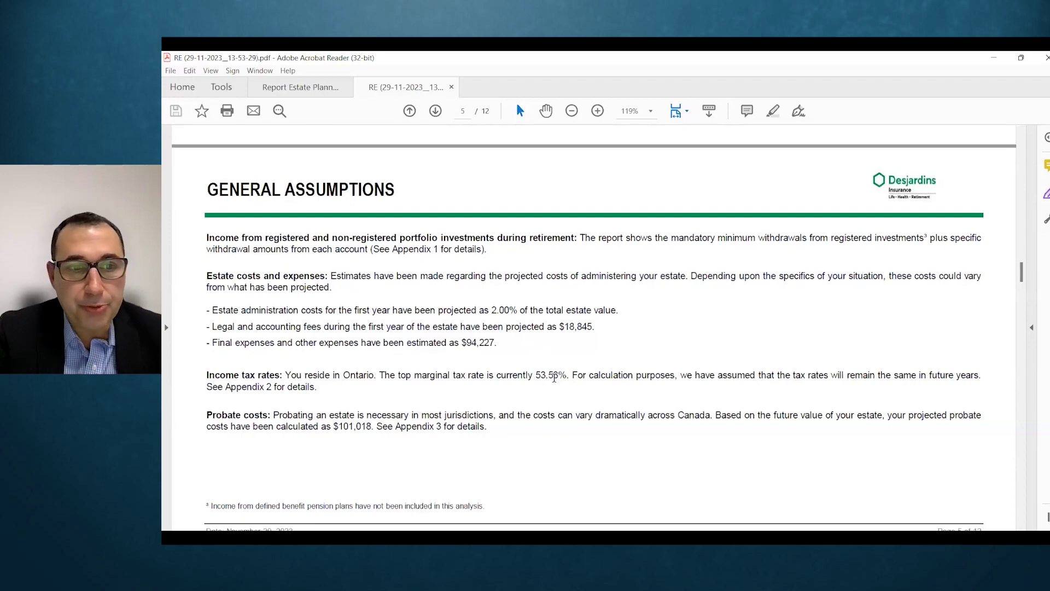
{"action": "scroll", "coordinate": [554, 377], "scroll_direction": "down", "scroll_amount": 7}
{"action": "scroll", "coordinate": [555, 378], "scroll_direction": "down", "scroll_amount": 12}
{"action": "scroll", "coordinate": [554, 378], "scroll_direction": "down", "scroll_amount": 3}
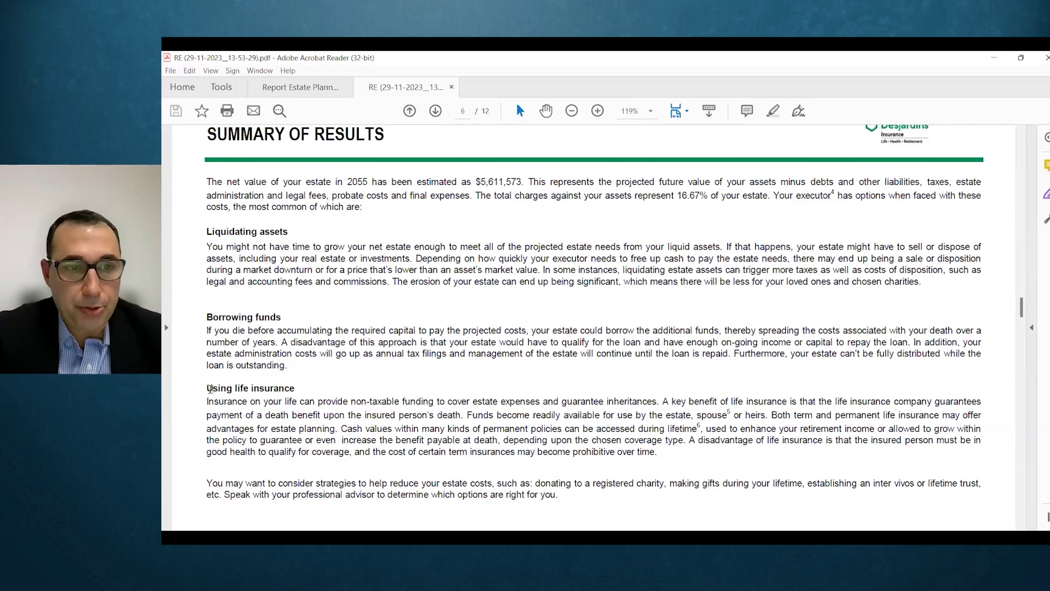
Step: Scroll past Appendix 1 to page 8, Appendix 2: Ontario's 2022 combined marginal tax rates
{"action": "left_click_drag", "start_coordinate": [208, 389], "coordinate": [296, 389]}
{"action": "left_click", "coordinate": [272, 392]}
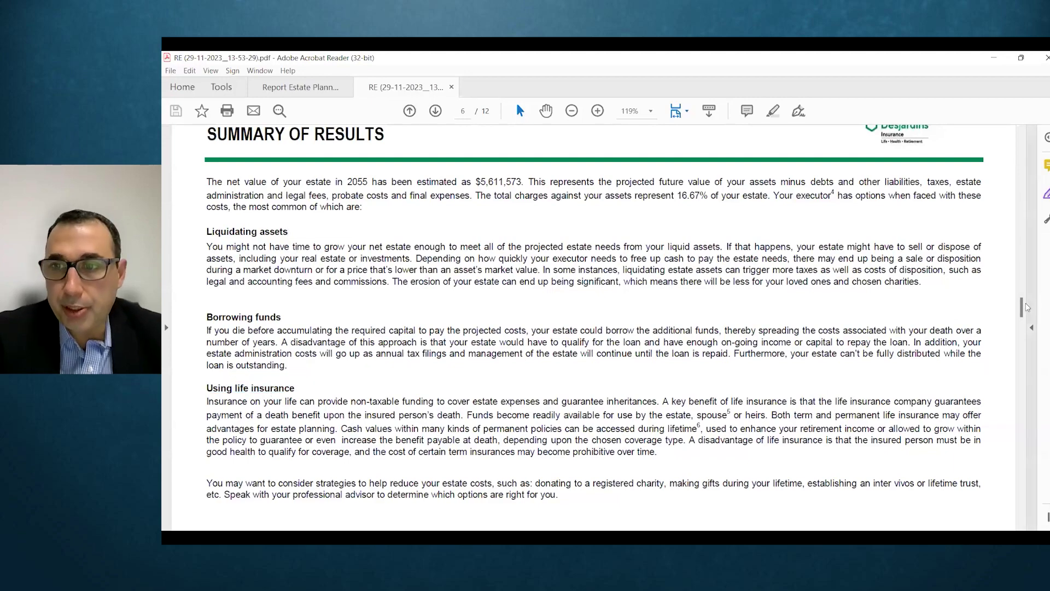
{"action": "left_click_drag", "start_coordinate": [1021, 308], "coordinate": [1021, 341]}
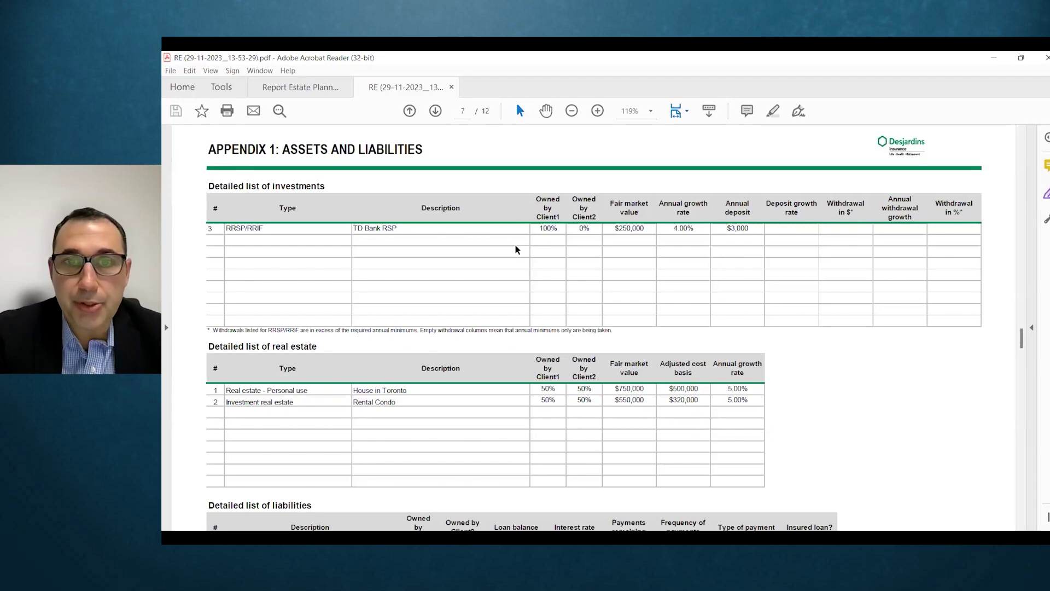
{"action": "scroll", "coordinate": [516, 244], "scroll_direction": "up", "scroll_amount": 3}
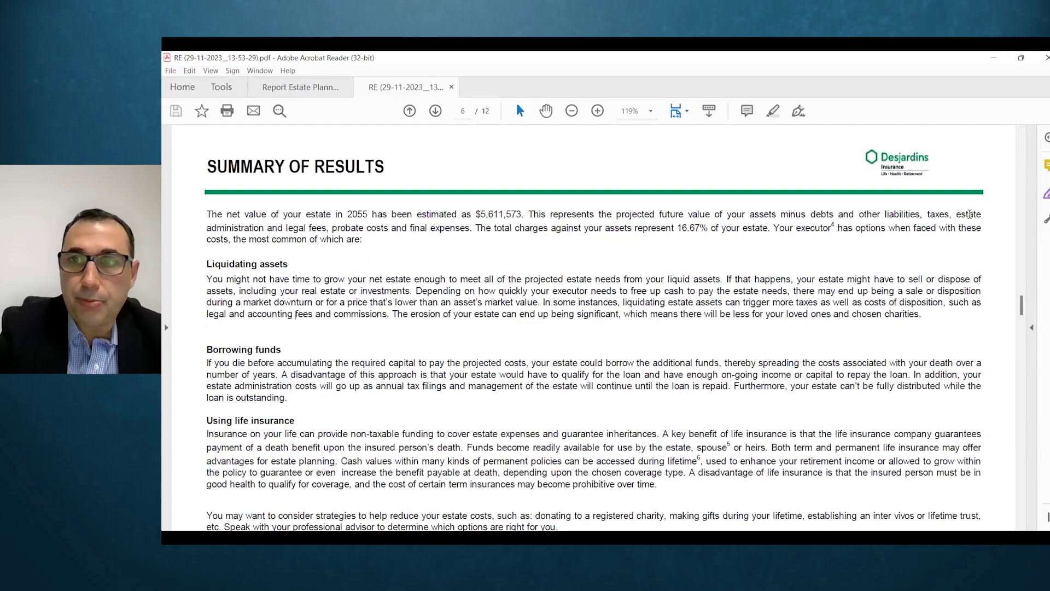
{"action": "left_click_drag", "start_coordinate": [1022, 307], "coordinate": [1038, 343]}
{"action": "scroll", "coordinate": [1038, 343], "scroll_direction": "down", "scroll_amount": 1}
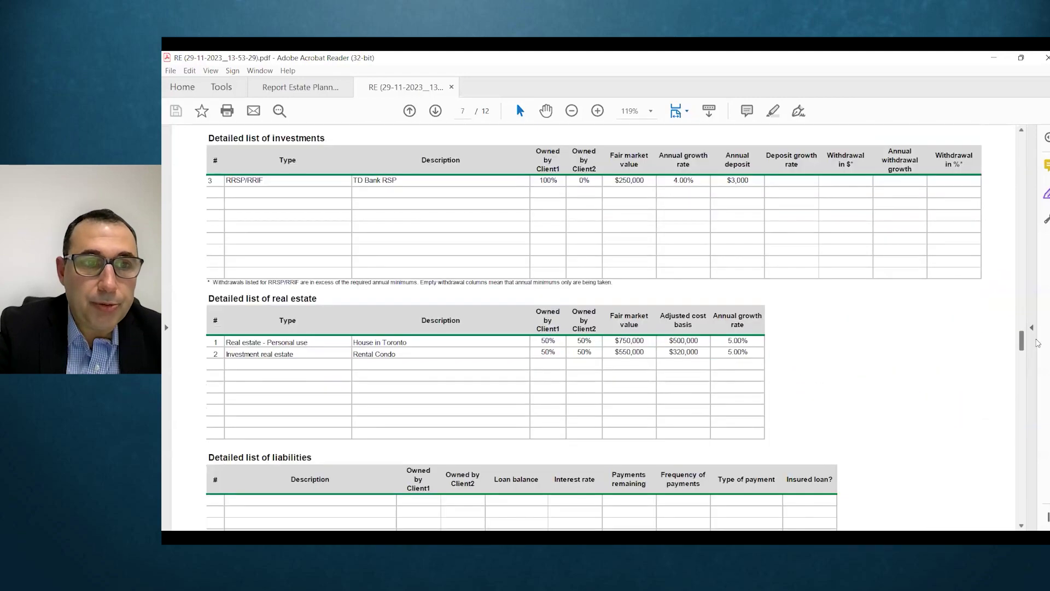
{"action": "scroll", "coordinate": [570, 281], "scroll_direction": "down", "scroll_amount": 2}
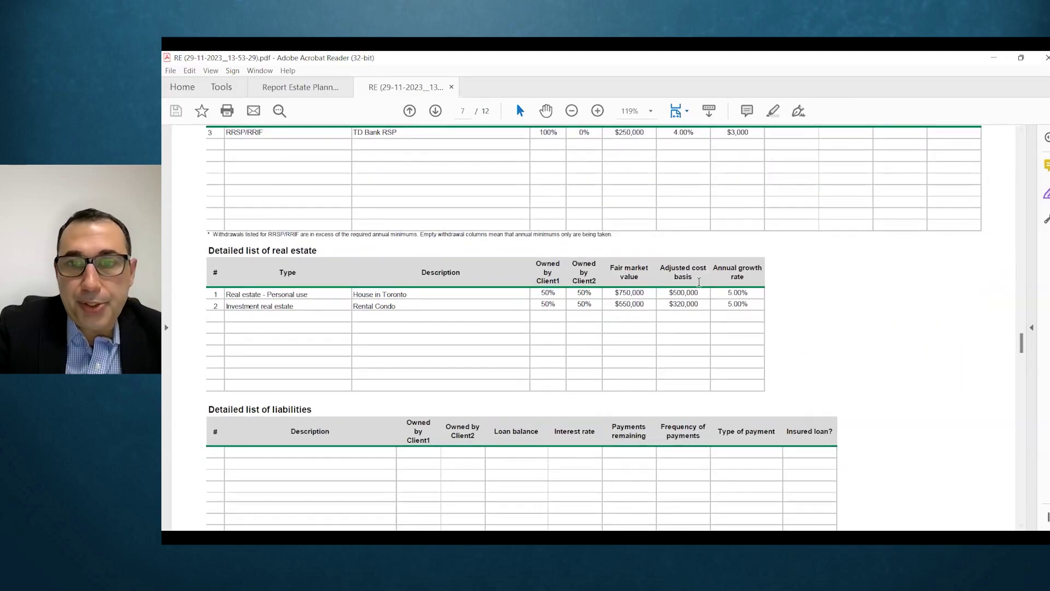
{"action": "left_click_drag", "start_coordinate": [1022, 349], "coordinate": [1022, 377]}
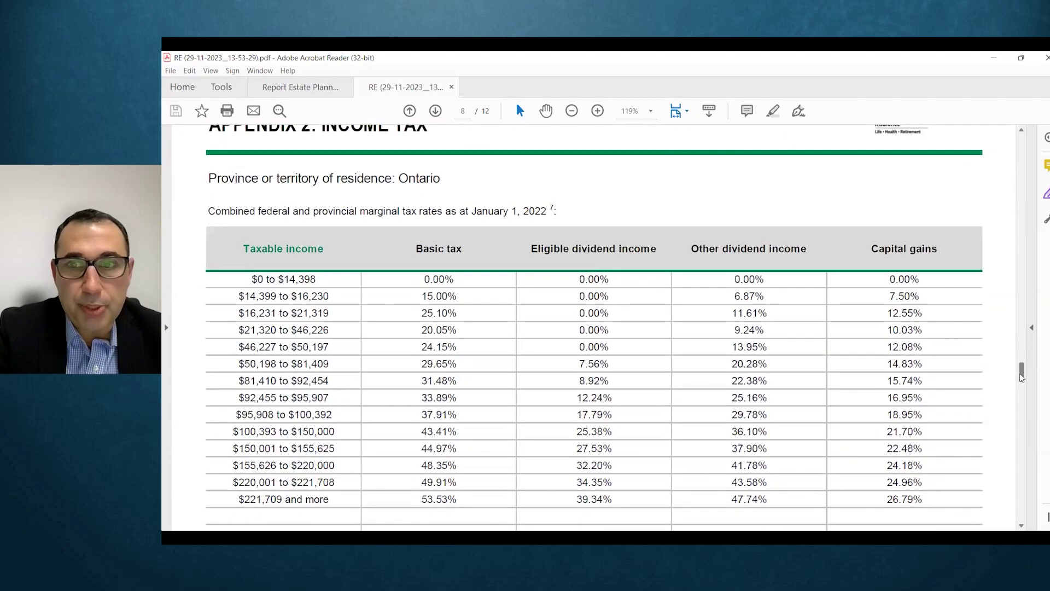
Step: Scroll the report past Appendix 4 to the disclaimer on page 11
{"action": "left_click_drag", "start_coordinate": [1021, 377], "coordinate": [1021, 434]}
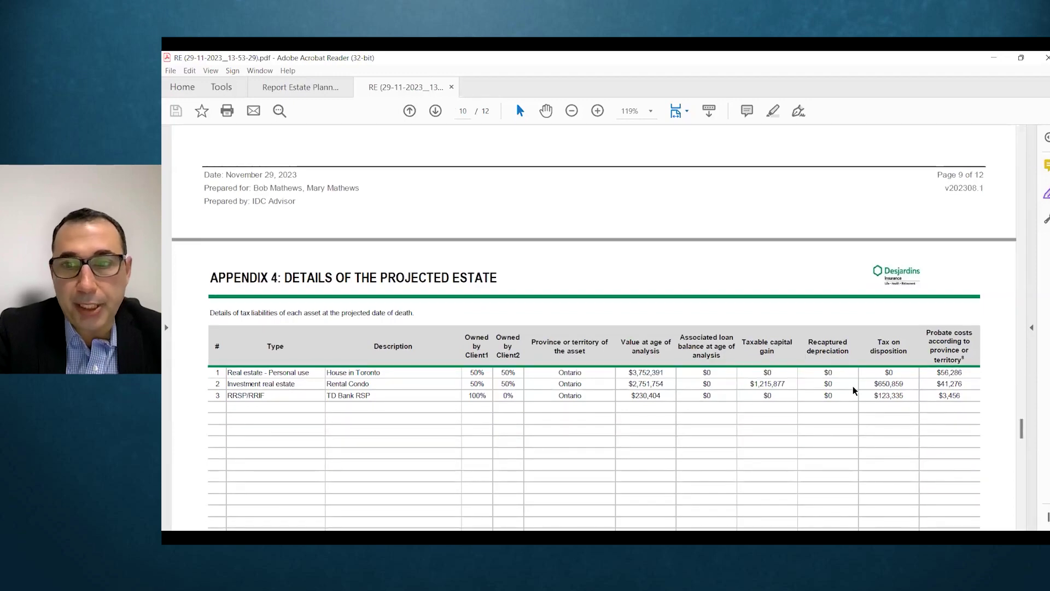
{"action": "left_click_drag", "start_coordinate": [1023, 429], "coordinate": [1013, 467]}
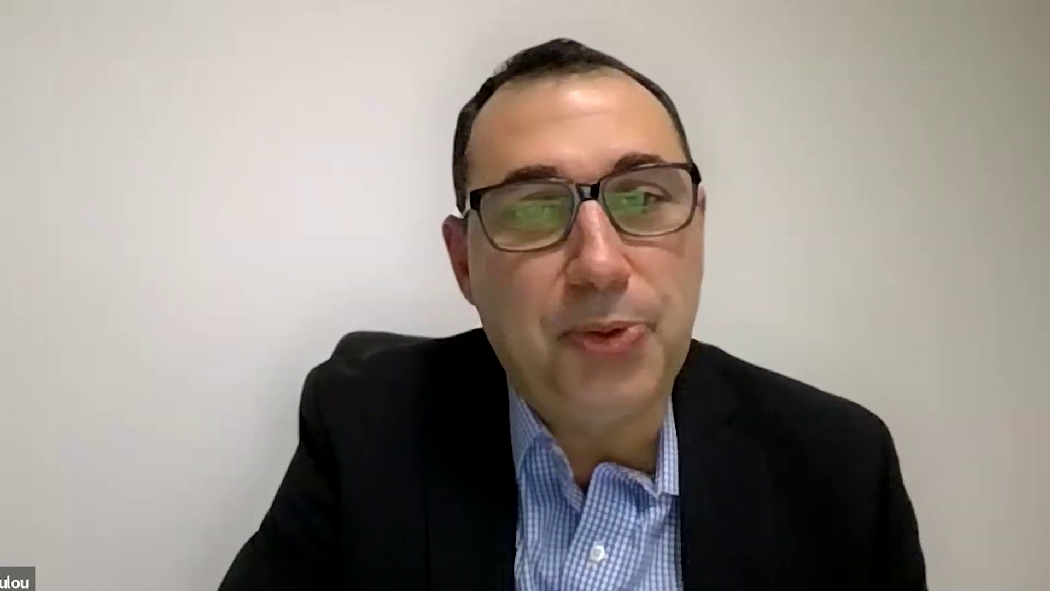